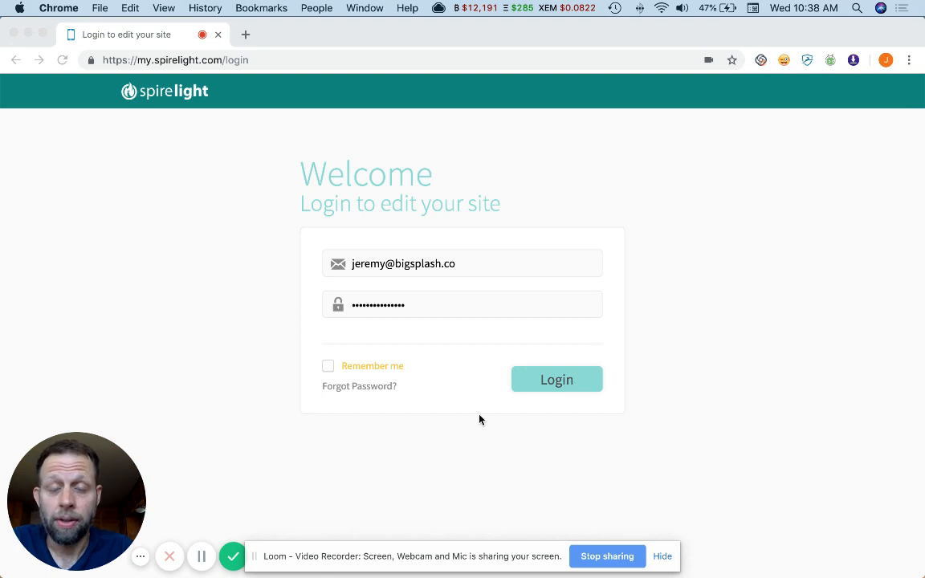
Log in with the prefilled account credentials and open the westwoodfresno site for editing
{"action": "left_click", "coordinate": [502, 262]}
{"action": "key", "text": "super+a"}
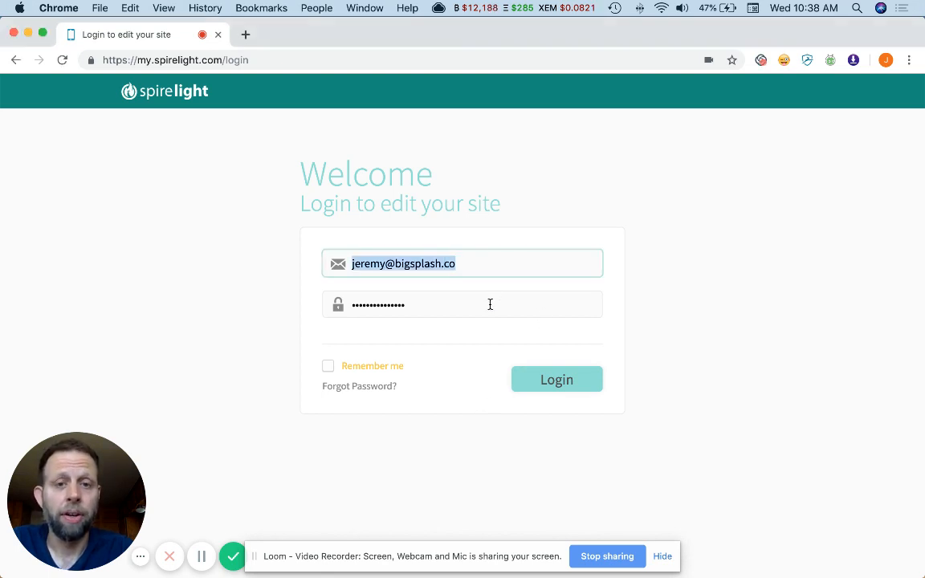
{"action": "left_click", "coordinate": [490, 305]}
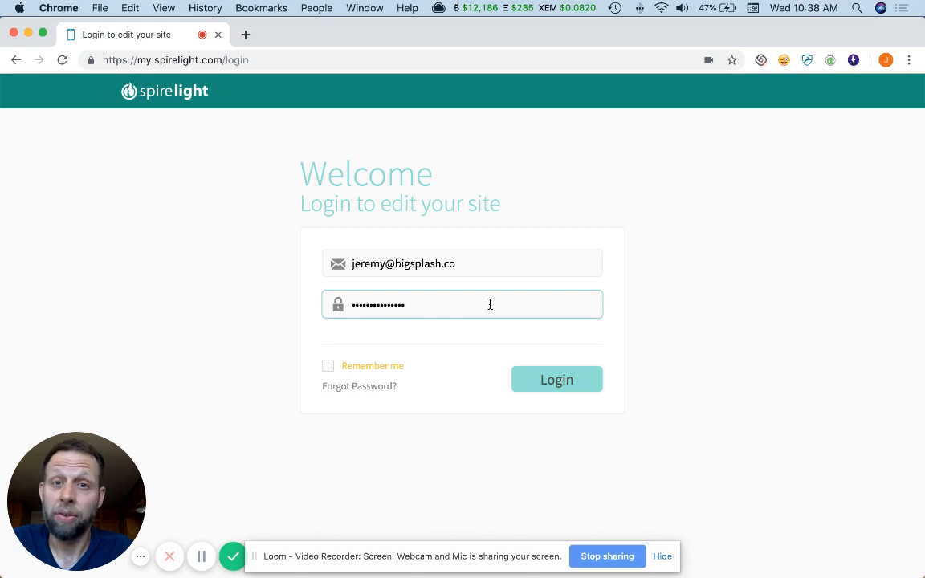
{"action": "left_click", "coordinate": [556, 382]}
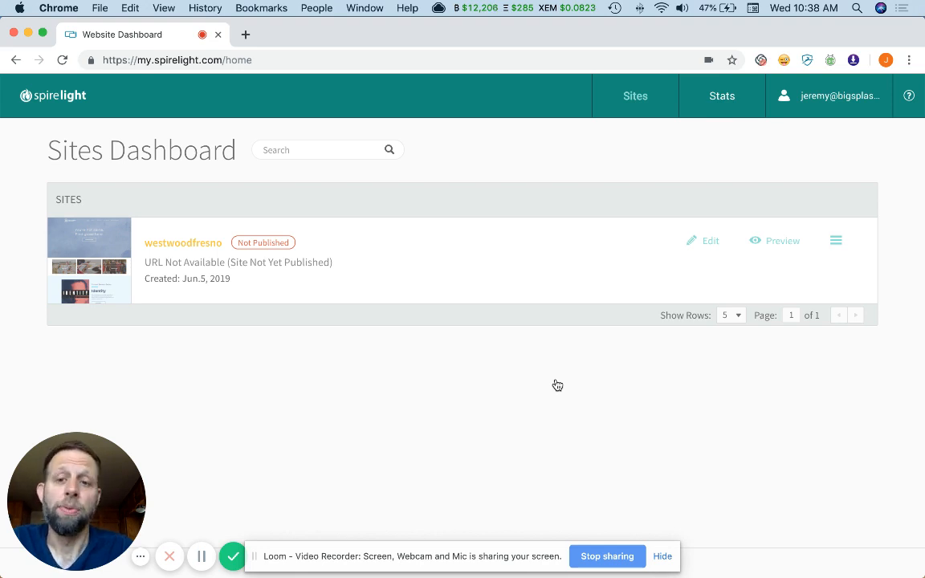
{"action": "left_click", "coordinate": [709, 245]}
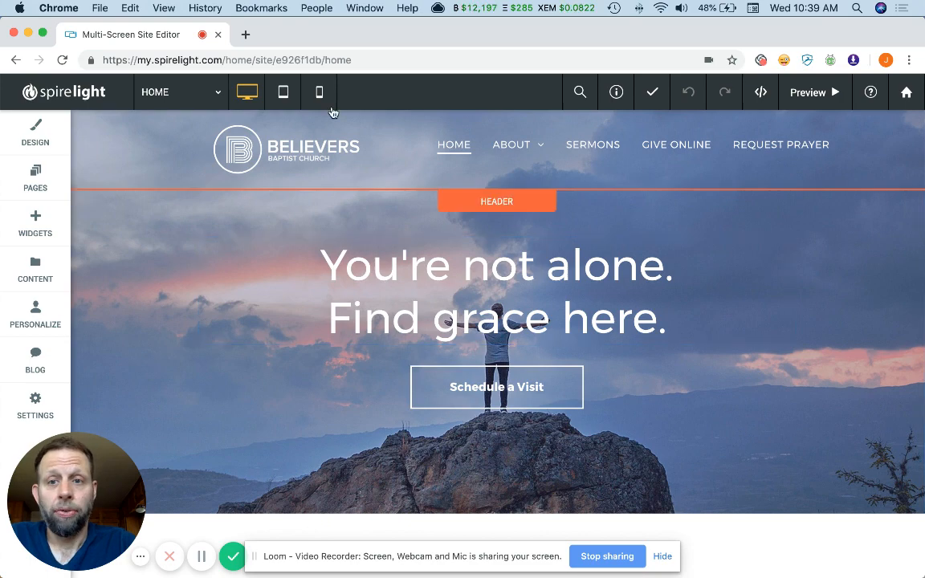
Review the home page's sections, from the hero banner through the info cards, sermon series and visit form to the event cards
{"action": "scroll", "coordinate": [447, 344], "scroll_direction": "down", "scroll_amount": 3}
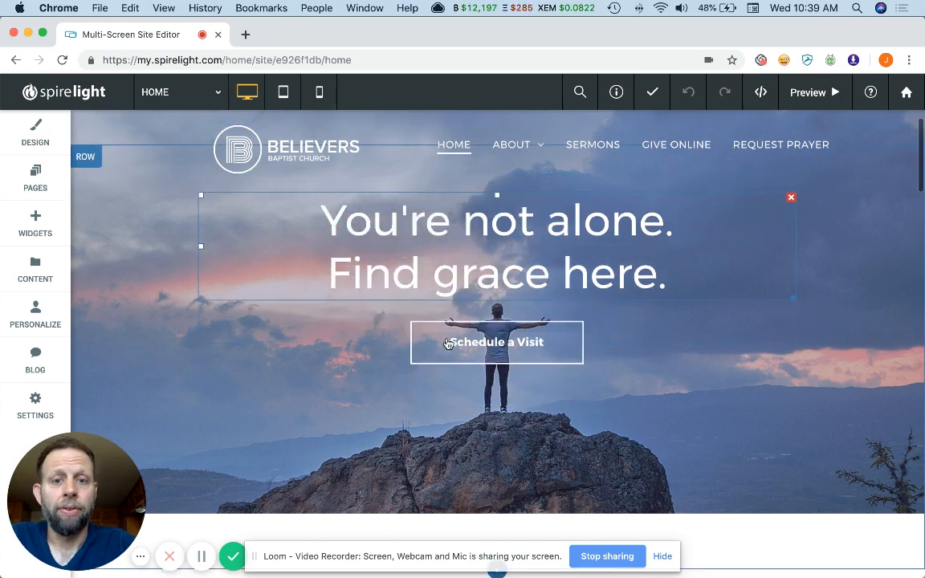
{"action": "scroll", "coordinate": [448, 343], "scroll_direction": "up", "scroll_amount": 3}
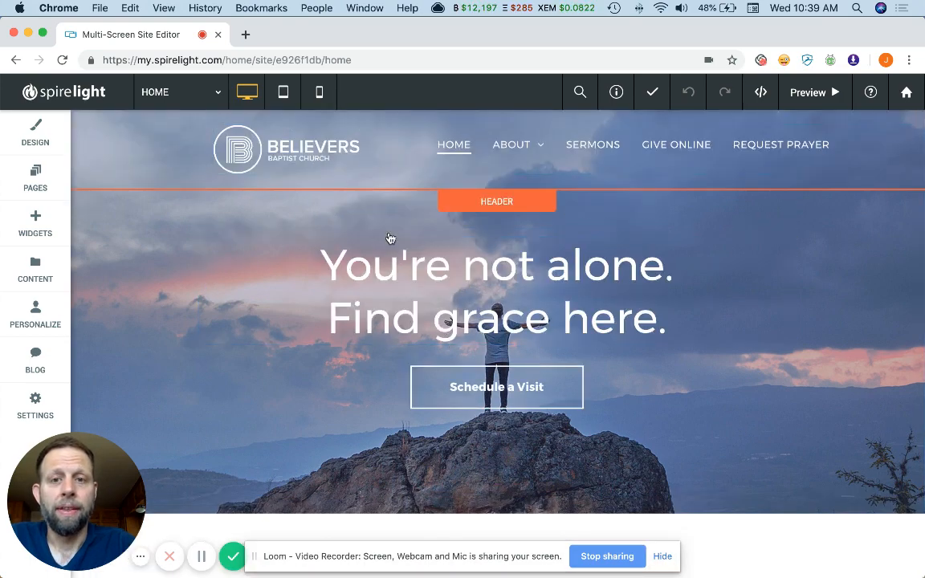
{"action": "scroll", "coordinate": [413, 320], "scroll_direction": "down", "scroll_amount": 2}
{"action": "scroll", "coordinate": [414, 321], "scroll_direction": "down", "scroll_amount": 4}
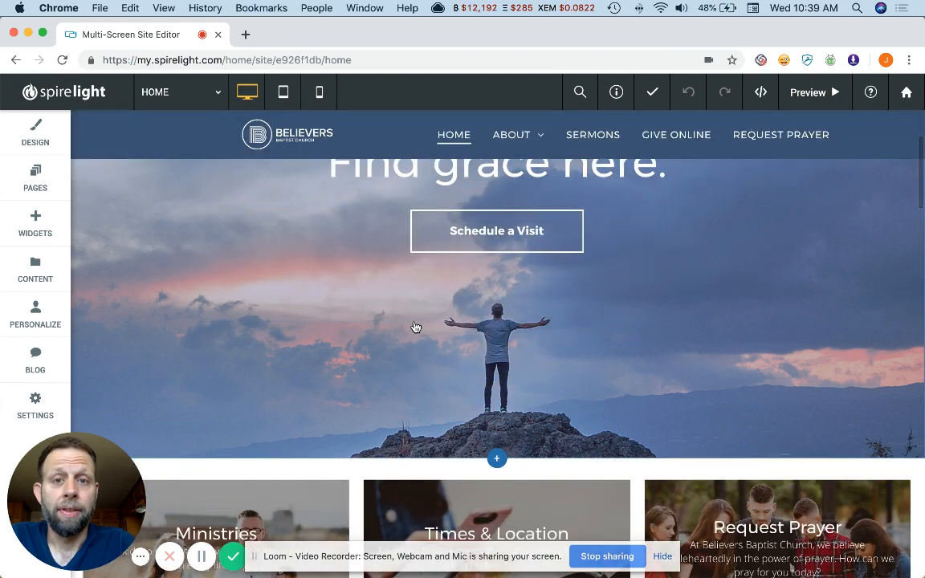
{"action": "scroll", "coordinate": [415, 322], "scroll_direction": "down", "scroll_amount": 3}
{"action": "scroll", "coordinate": [417, 330], "scroll_direction": "down", "scroll_amount": 5}
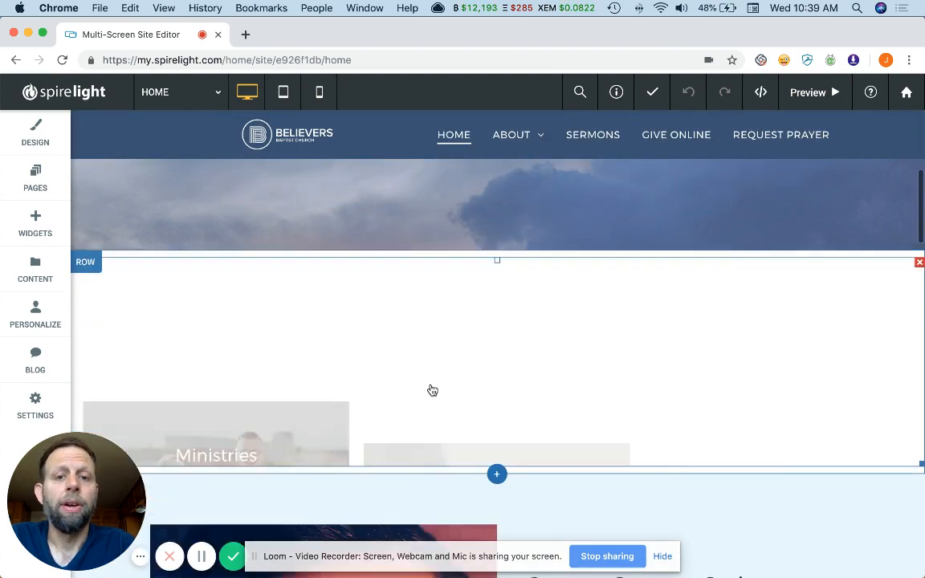
{"action": "scroll", "coordinate": [431, 390], "scroll_direction": "up", "scroll_amount": 8}
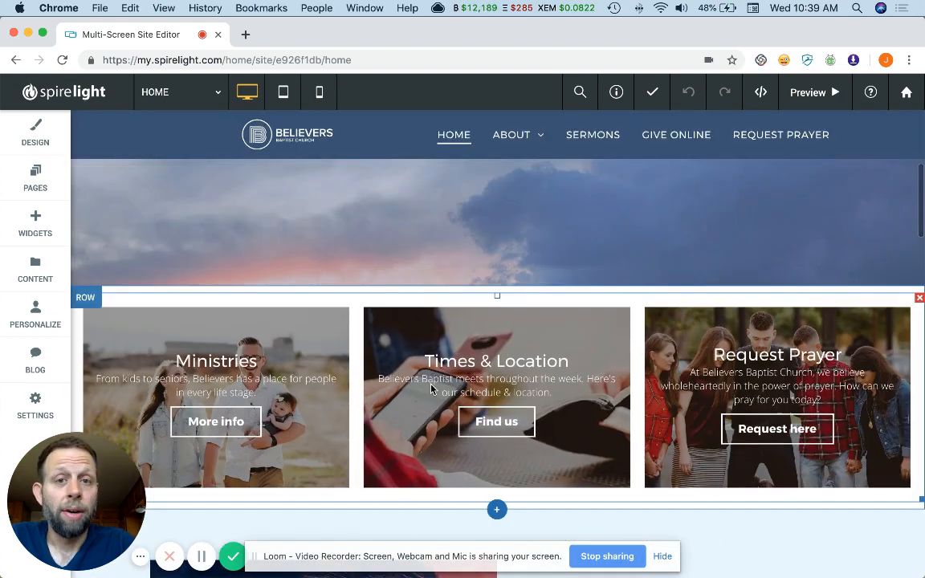
{"action": "scroll", "coordinate": [268, 224], "scroll_direction": "up", "scroll_amount": 2}
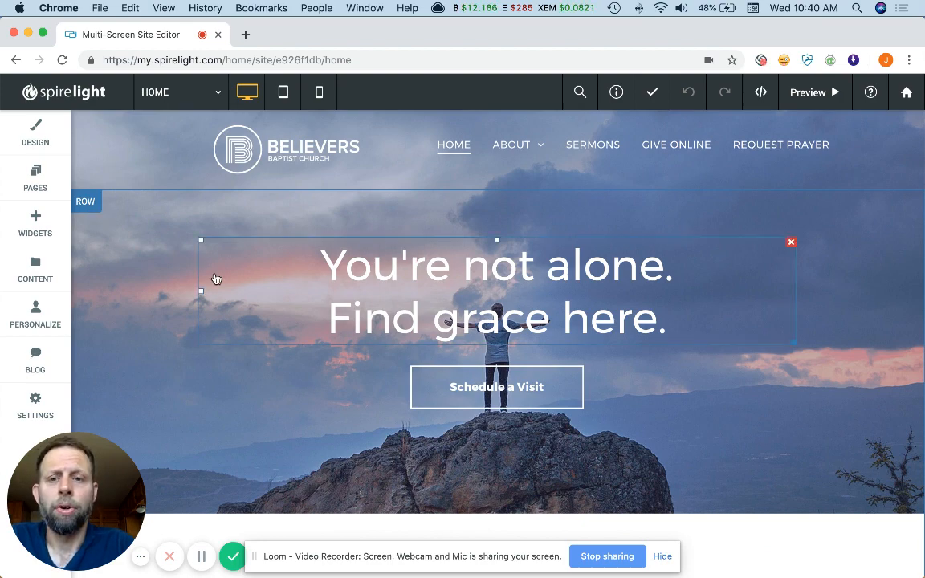
{"action": "scroll", "coordinate": [214, 277], "scroll_direction": "down", "scroll_amount": 3}
{"action": "scroll", "coordinate": [215, 278], "scroll_direction": "down", "scroll_amount": 7}
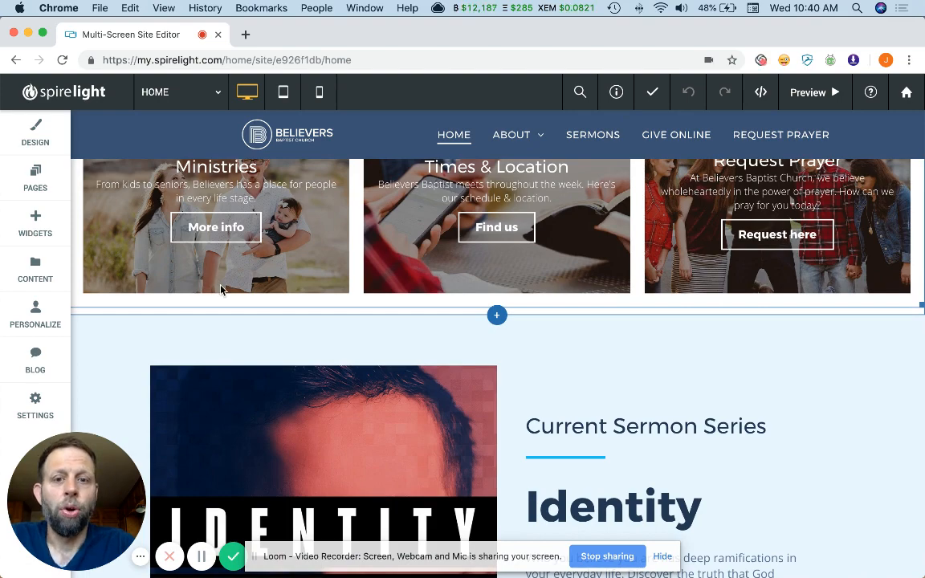
{"action": "scroll", "coordinate": [221, 289], "scroll_direction": "down", "scroll_amount": 3}
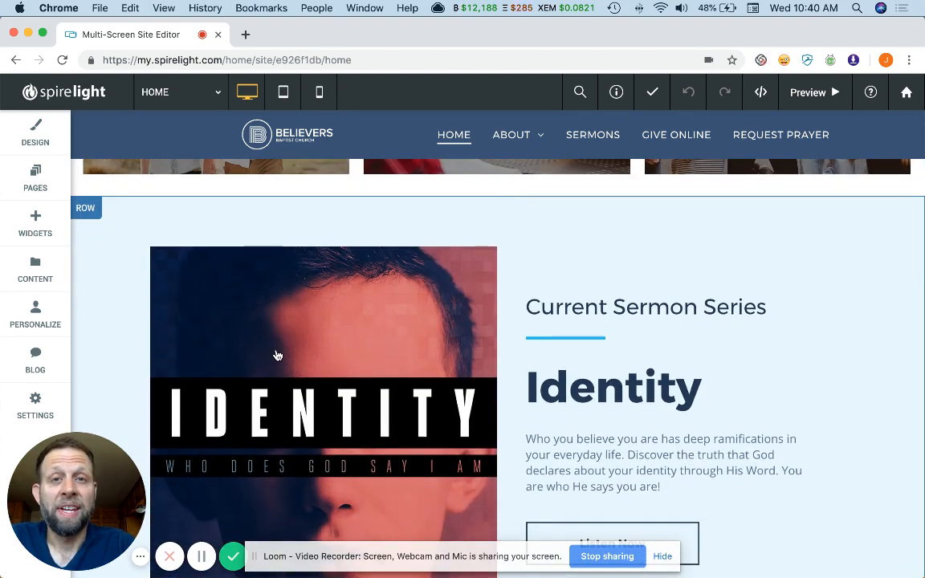
{"action": "scroll", "coordinate": [277, 355], "scroll_direction": "down", "scroll_amount": 3}
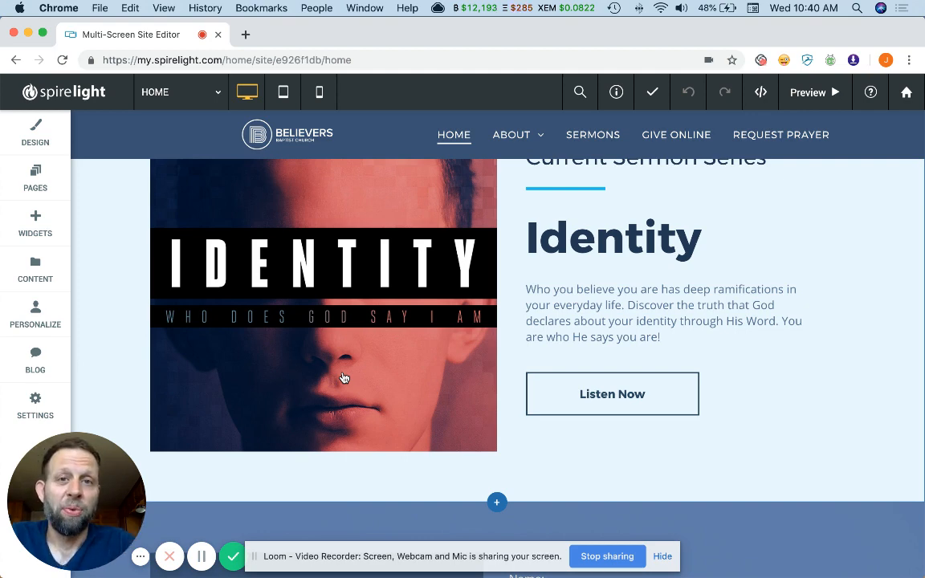
{"action": "scroll", "coordinate": [411, 384], "scroll_direction": "down", "scroll_amount": 2}
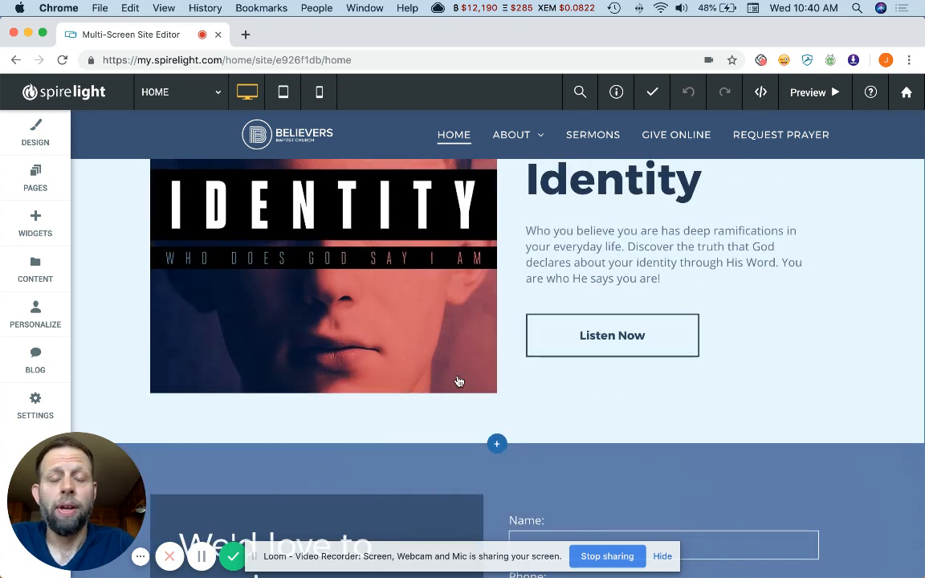
{"action": "scroll", "coordinate": [462, 438], "scroll_direction": "down", "scroll_amount": 5}
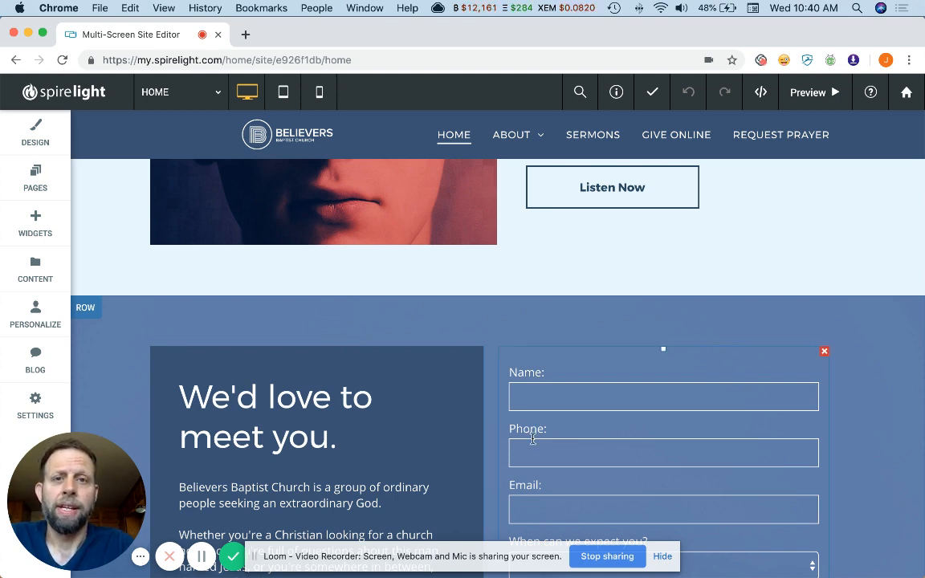
{"action": "scroll", "coordinate": [487, 430], "scroll_direction": "down", "scroll_amount": 5}
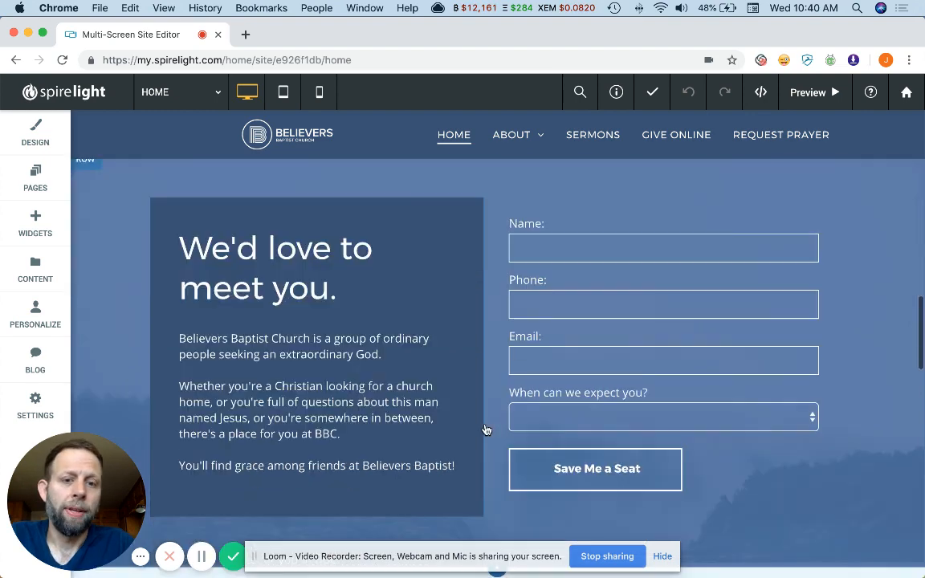
{"action": "scroll", "coordinate": [486, 429], "scroll_direction": "down", "scroll_amount": 2}
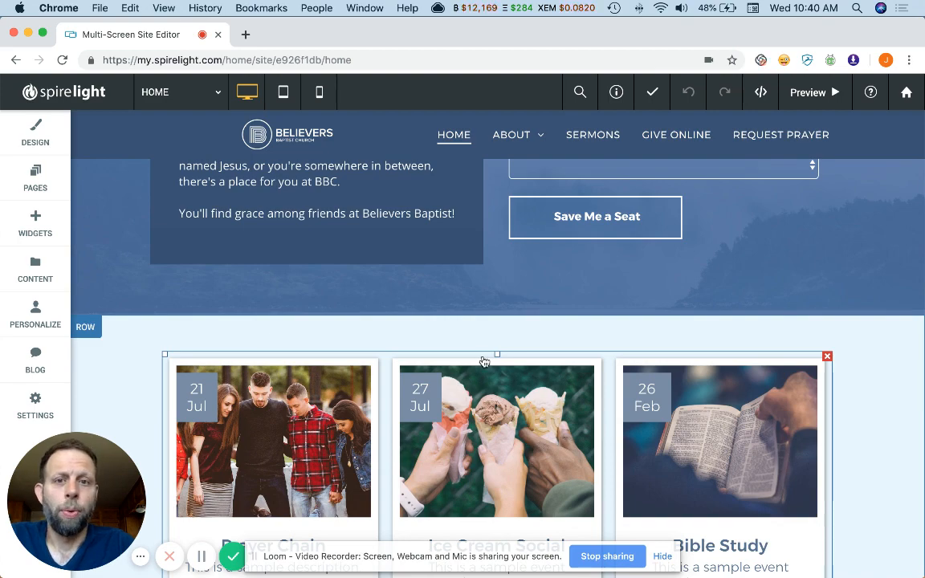
{"action": "scroll", "coordinate": [484, 362], "scroll_direction": "up", "scroll_amount": 5}
{"action": "scroll", "coordinate": [484, 362], "scroll_direction": "up", "scroll_amount": 6}
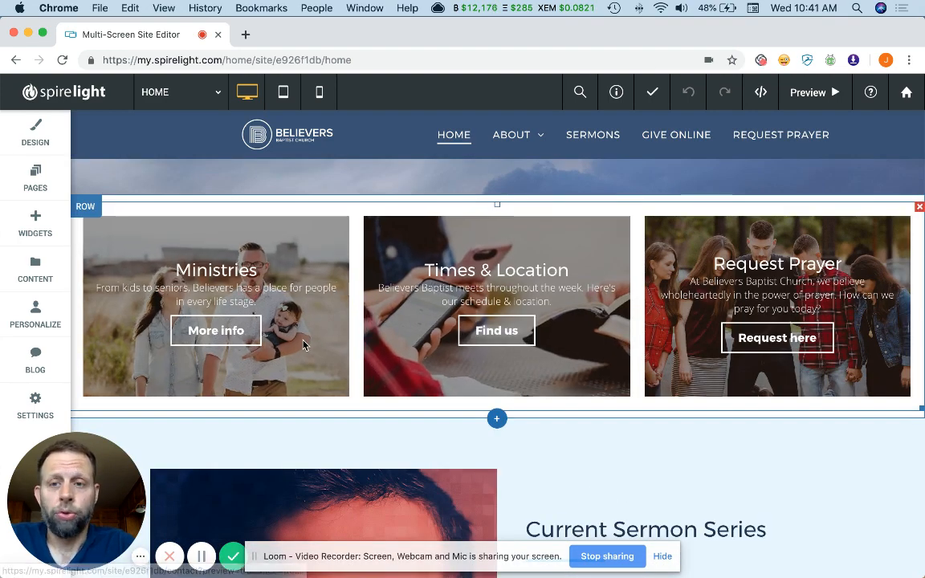
{"action": "scroll", "coordinate": [277, 306], "scroll_direction": "up", "scroll_amount": 5}
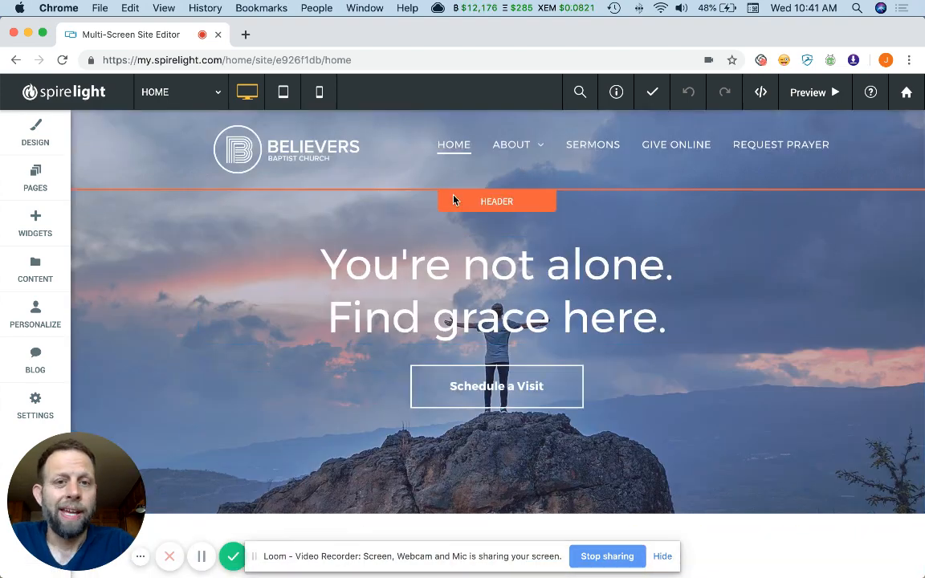
{"action": "scroll", "coordinate": [450, 354], "scroll_direction": "down", "scroll_amount": 3}
{"action": "scroll", "coordinate": [484, 375], "scroll_direction": "up", "scroll_amount": 3}
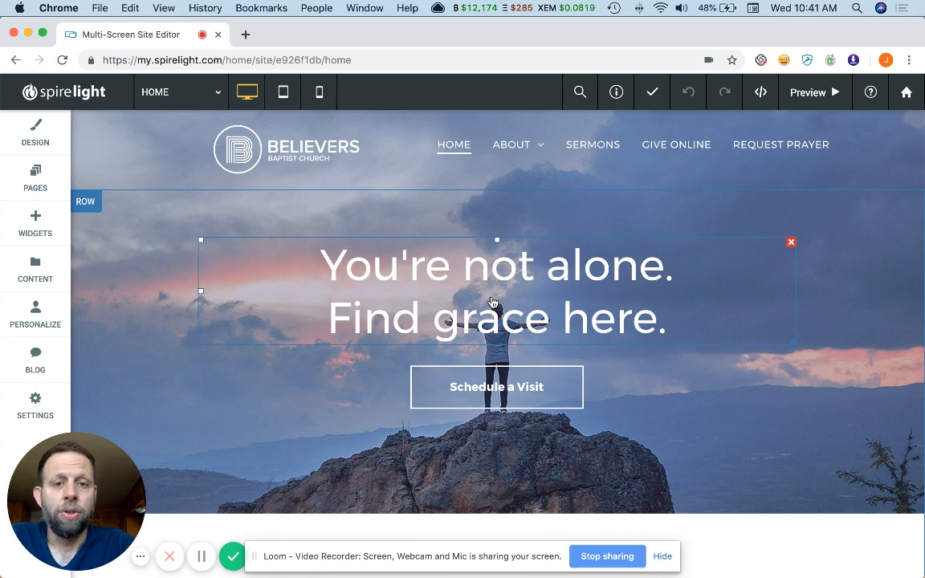
Replace the hero heading "You're not alone. Find grace here." with "Welcome Home"
{"action": "left_click", "coordinate": [493, 302]}
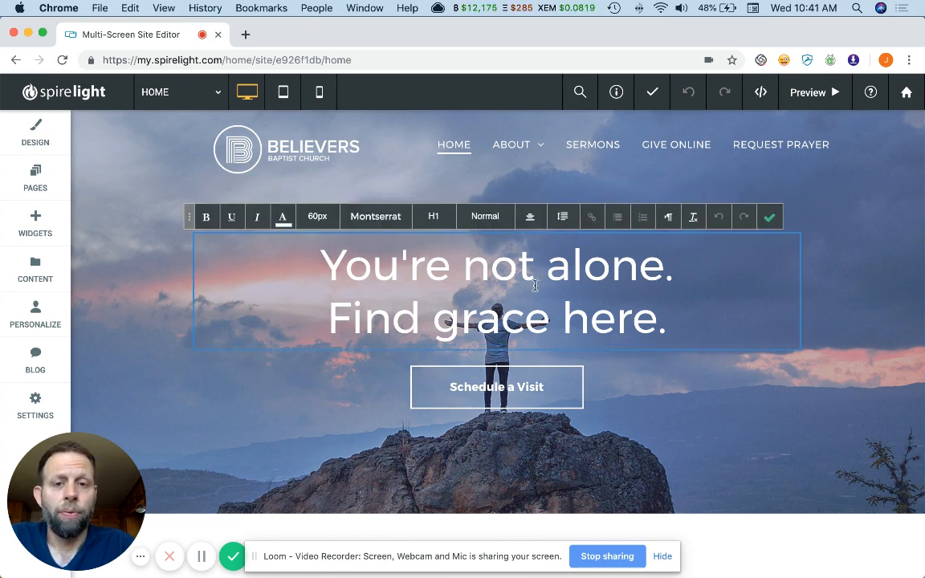
{"action": "triple_click", "coordinate": [403, 268]}
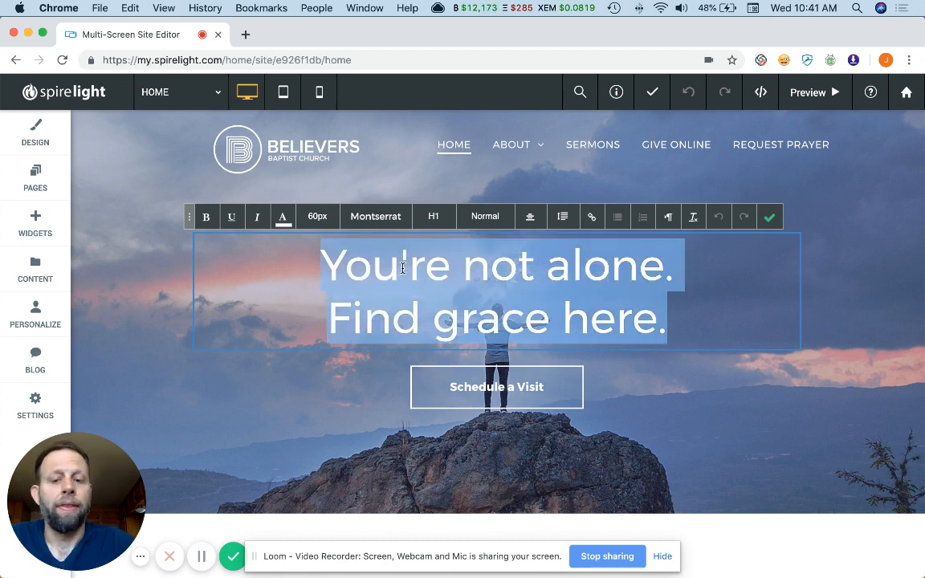
{"action": "type", "text": "Welco"}
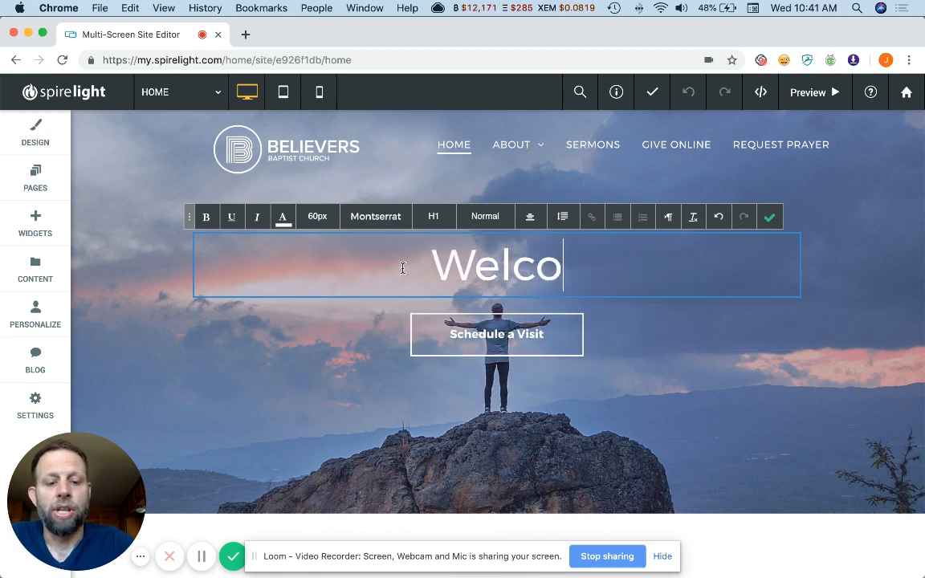
{"action": "type", "text": "me Home"}
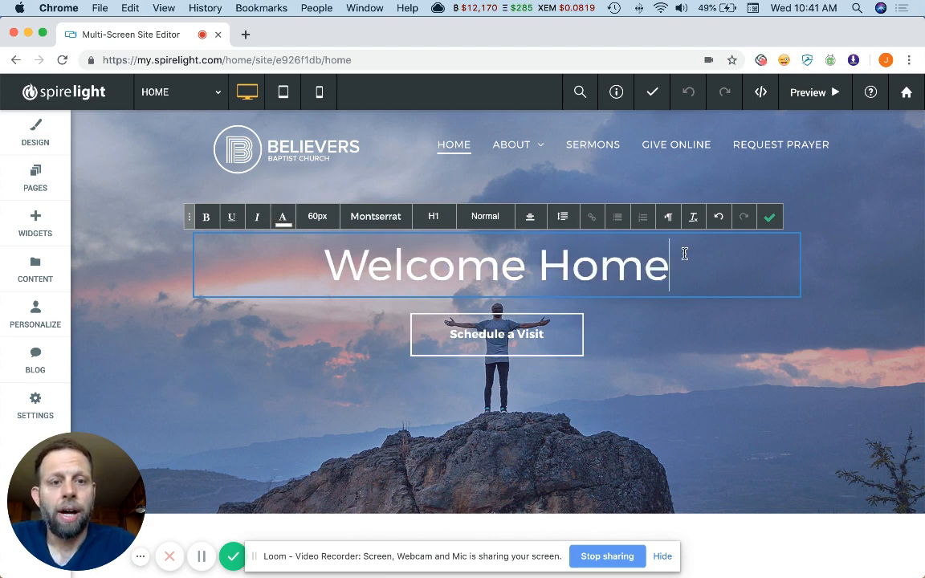
Recolor the whole "Welcome Home" heading to the bright light blue among the recent colors
{"action": "left_click_drag", "start_coordinate": [671, 262], "coordinate": [334, 270]}
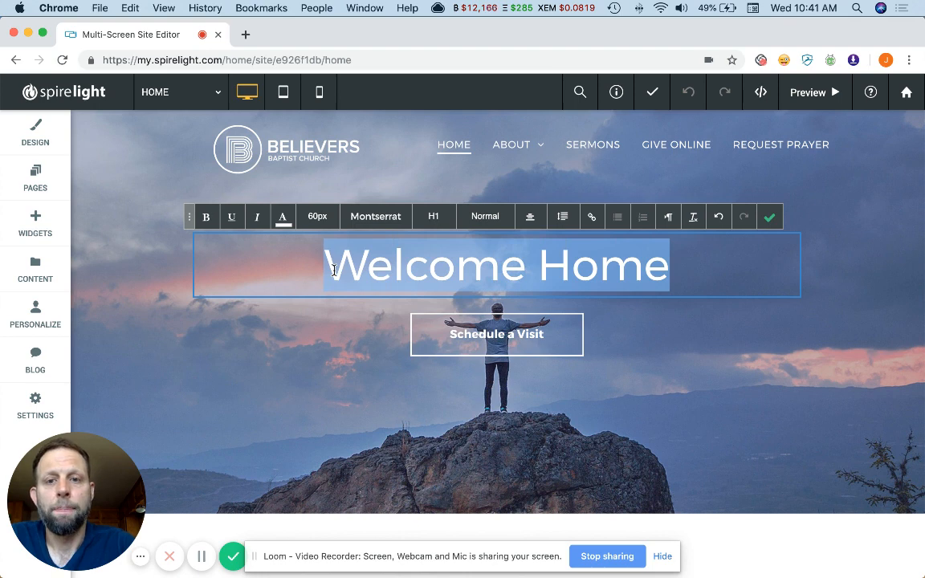
{"action": "left_click", "coordinate": [283, 219]}
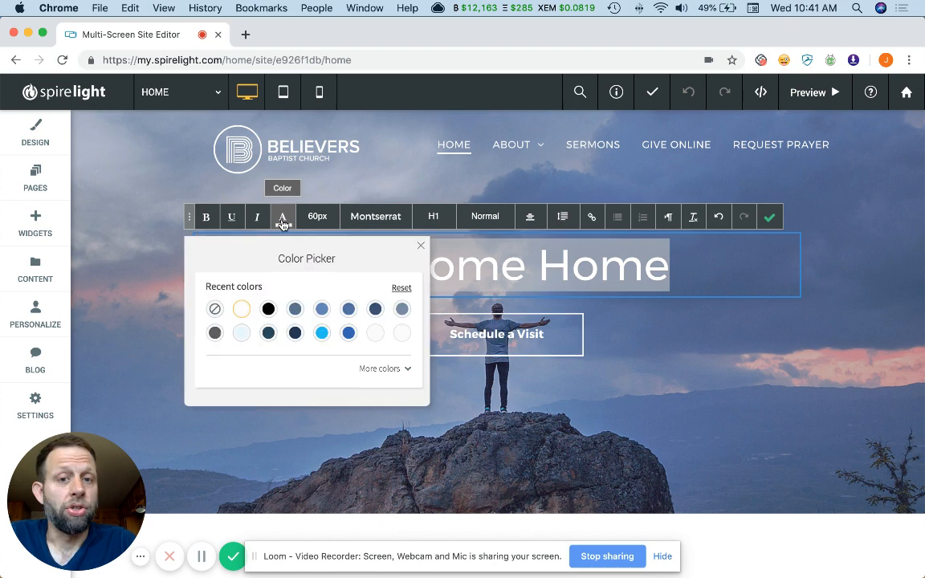
{"action": "left_click", "coordinate": [321, 332]}
{"action": "left_click", "coordinate": [424, 248]}
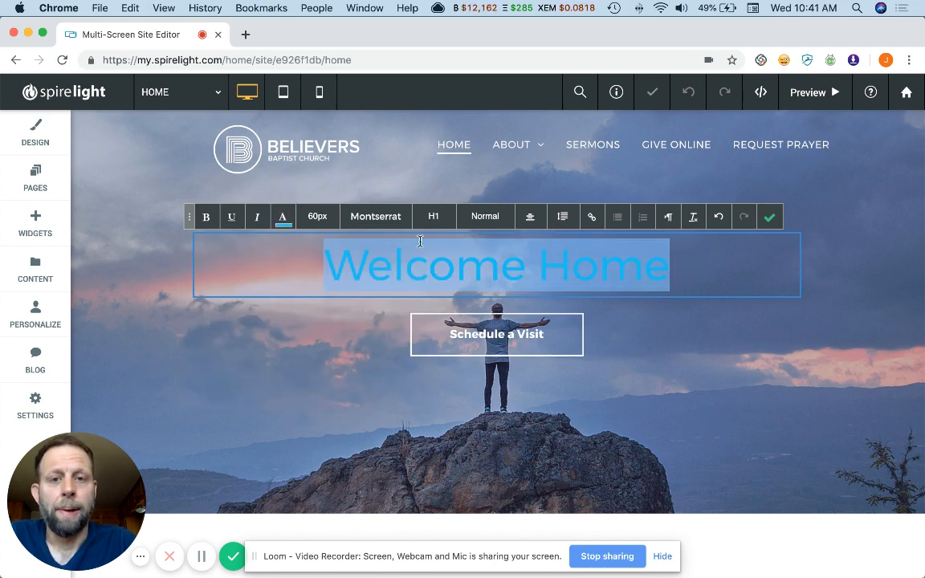
Change the "Welcome Home" heading's font to Abel and finish editing the text
{"action": "left_click", "coordinate": [384, 223]}
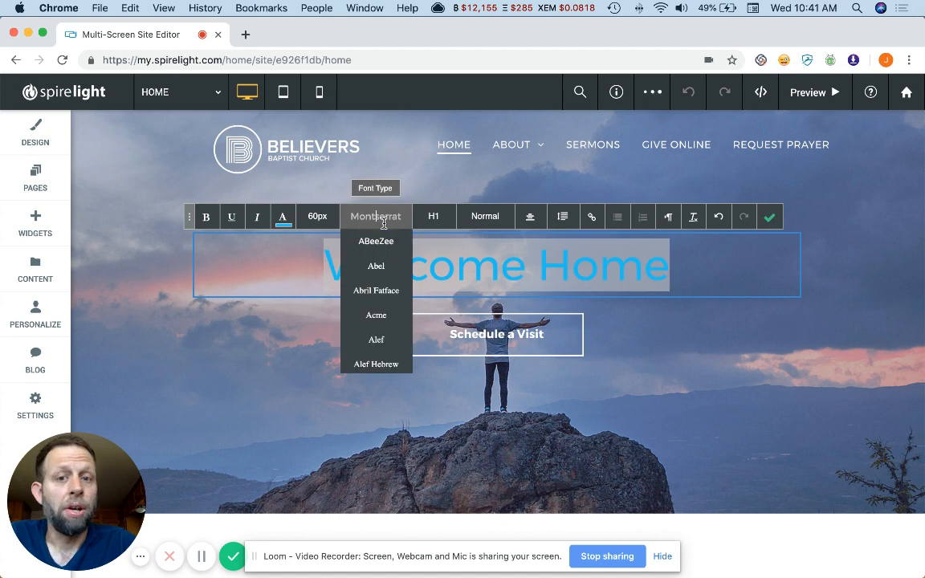
{"action": "left_click", "coordinate": [378, 269]}
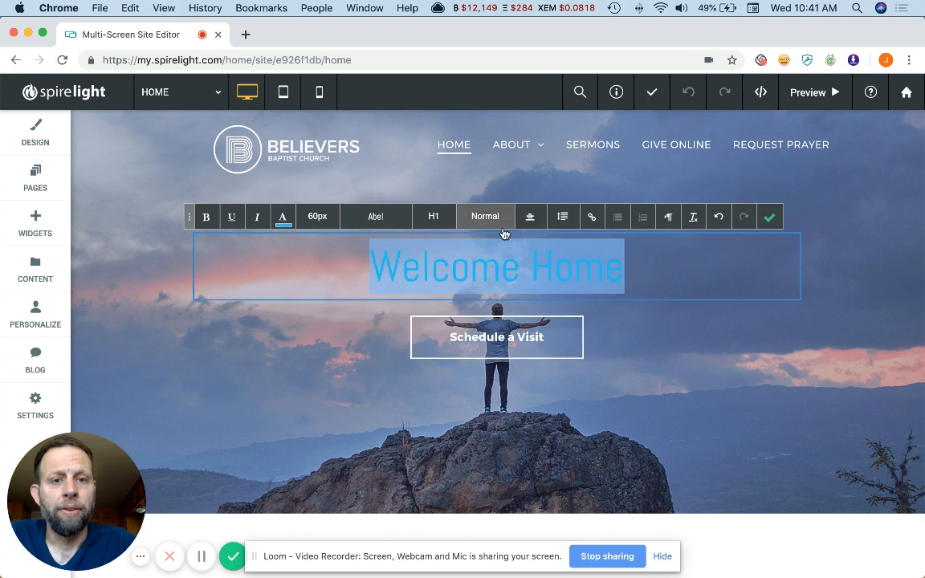
{"action": "left_click", "coordinate": [562, 250]}
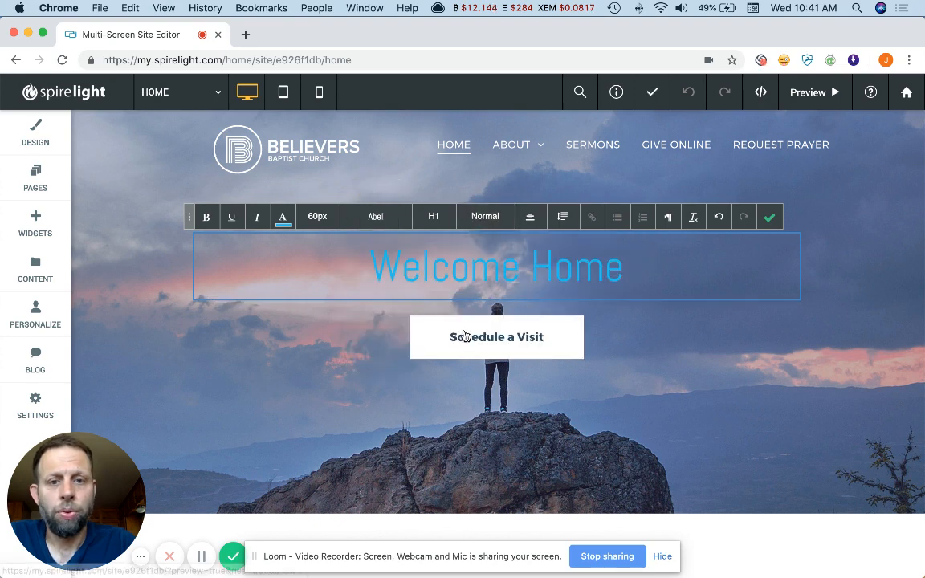
{"action": "scroll", "coordinate": [466, 335], "scroll_direction": "down", "scroll_amount": 1}
{"action": "scroll", "coordinate": [466, 335], "scroll_direction": "up", "scroll_amount": 1}
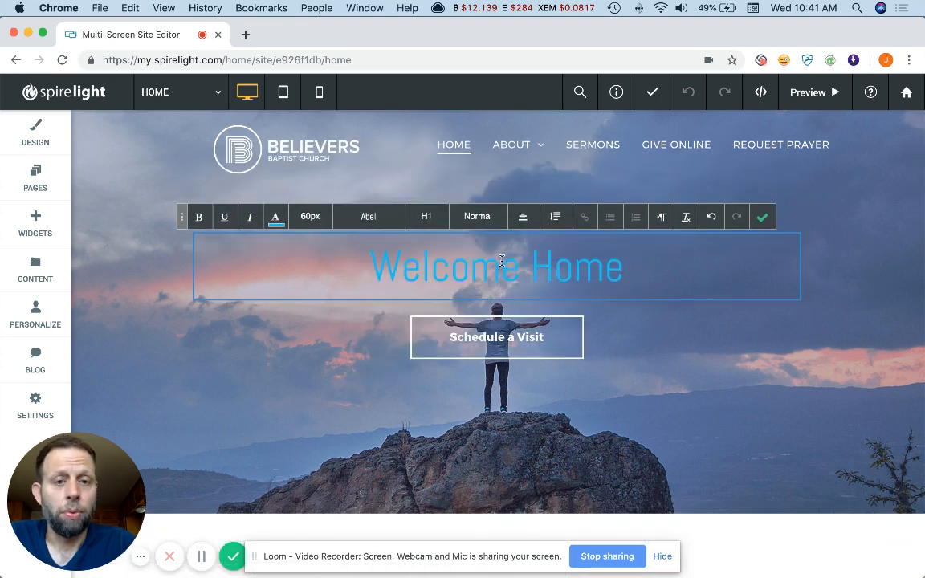
{"action": "left_click", "coordinate": [760, 218]}
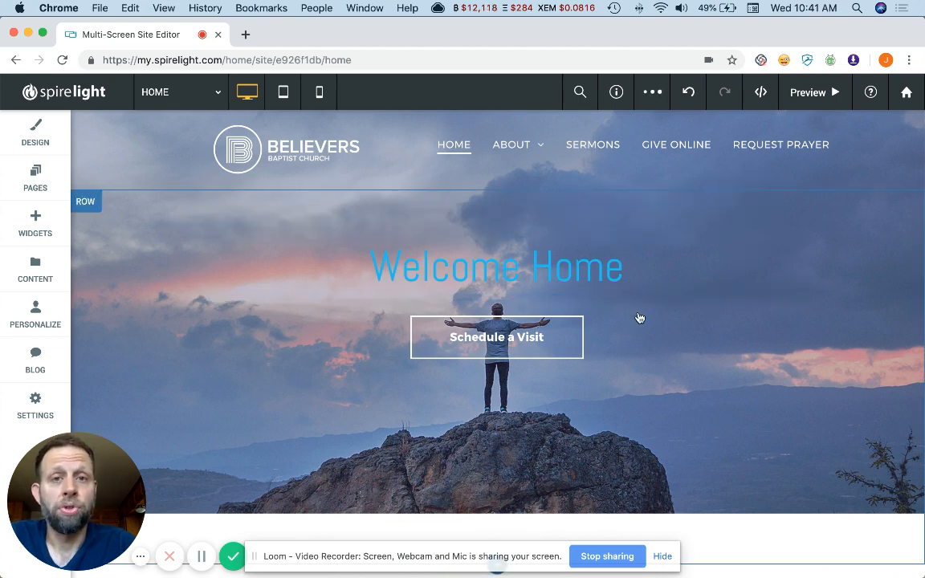
{"action": "scroll", "coordinate": [679, 332], "scroll_direction": "down", "scroll_amount": 2}
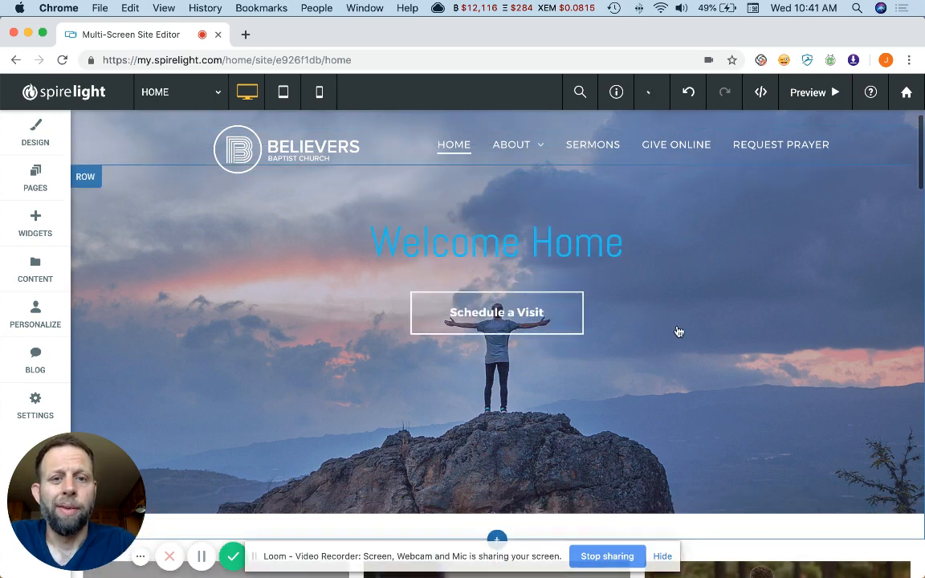
{"action": "scroll", "coordinate": [678, 332], "scroll_direction": "down", "scroll_amount": 2}
{"action": "scroll", "coordinate": [679, 332], "scroll_direction": "up", "scroll_amount": 2}
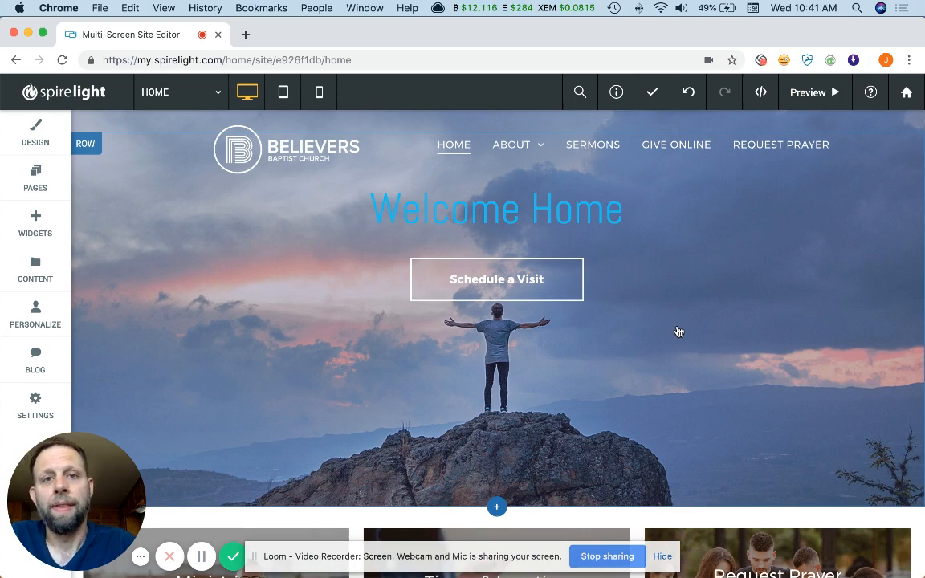
{"action": "scroll", "coordinate": [679, 332], "scroll_direction": "down", "scroll_amount": 6}
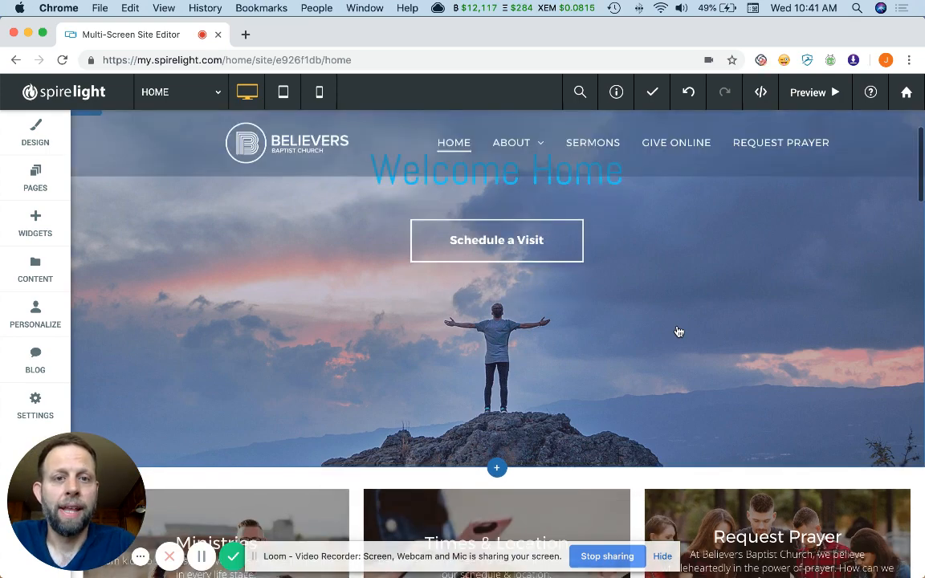
Undo the text, color and font edits made to the hero heading
{"action": "scroll", "coordinate": [678, 331], "scroll_direction": "up", "scroll_amount": 6}
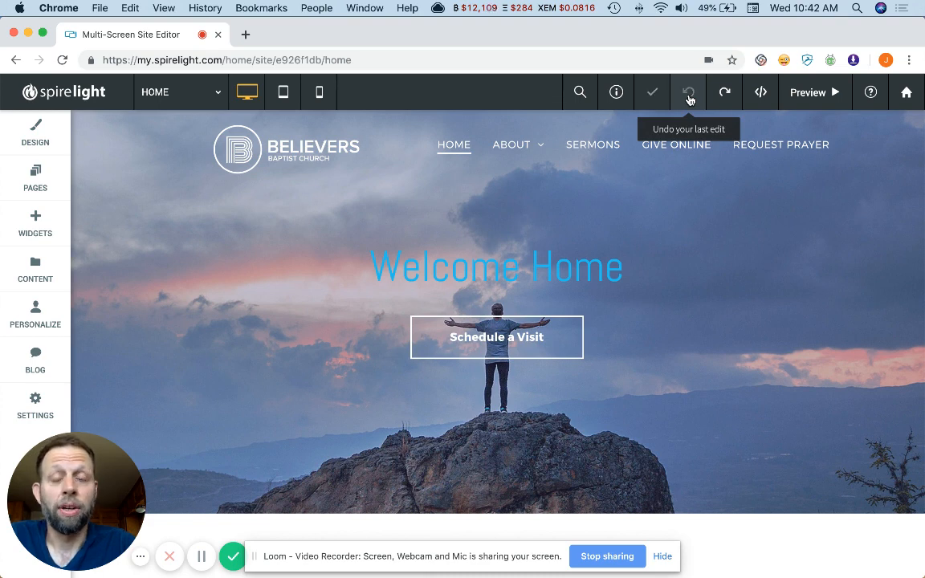
{"action": "left_click", "coordinate": [689, 94]}
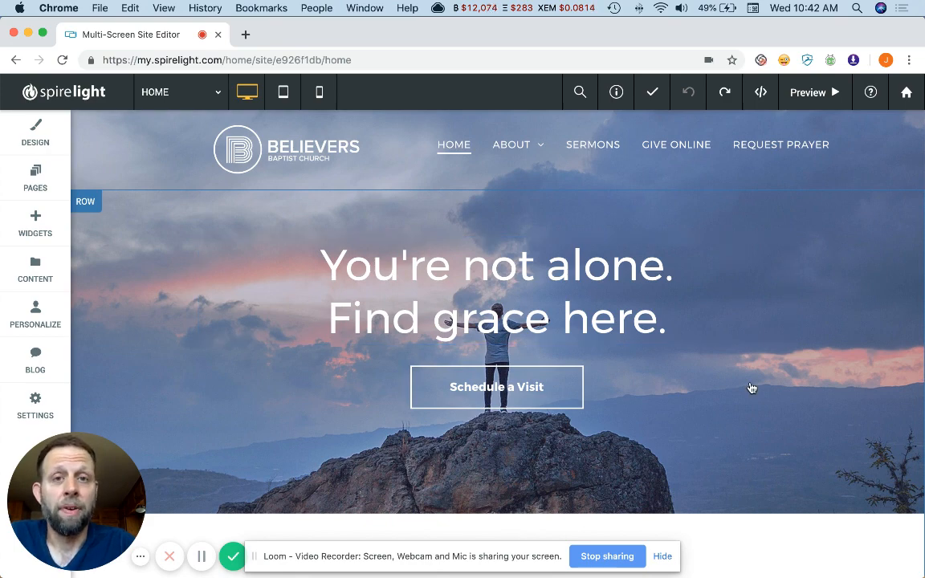
Try moving the "Identity" heading below the Listen Now button, and return it to its place above the description
{"action": "scroll", "coordinate": [752, 388], "scroll_direction": "down", "scroll_amount": 5}
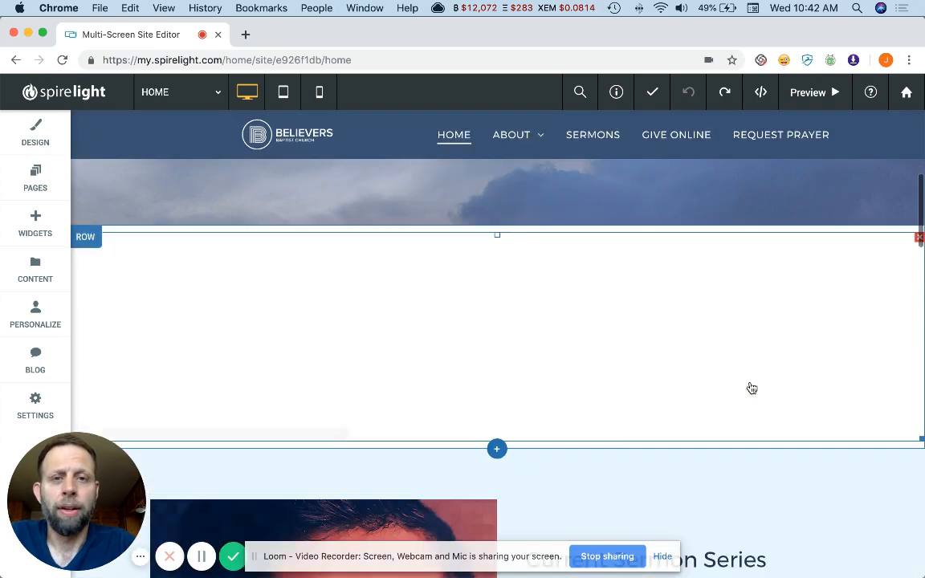
{"action": "scroll", "coordinate": [752, 389], "scroll_direction": "down", "scroll_amount": 1}
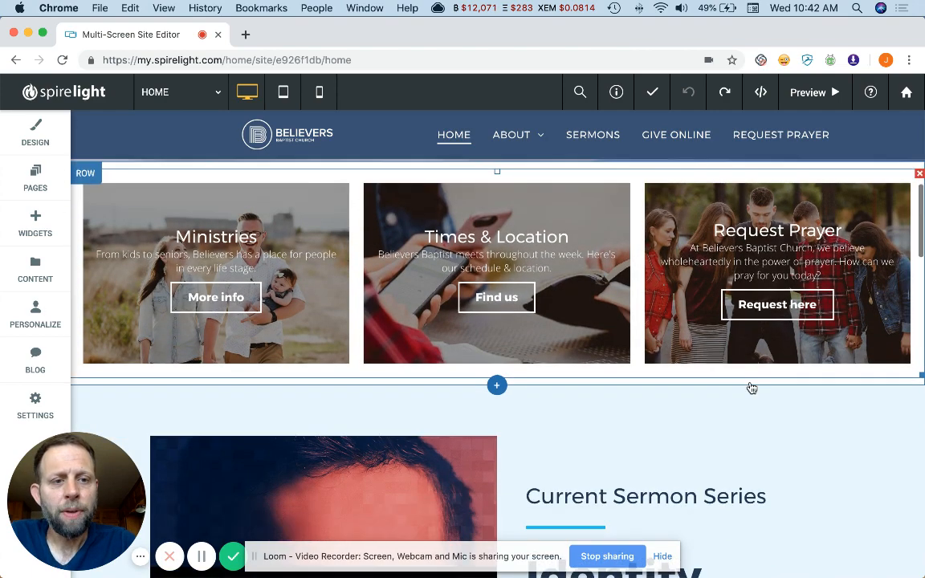
{"action": "scroll", "coordinate": [752, 388], "scroll_direction": "down", "scroll_amount": 3}
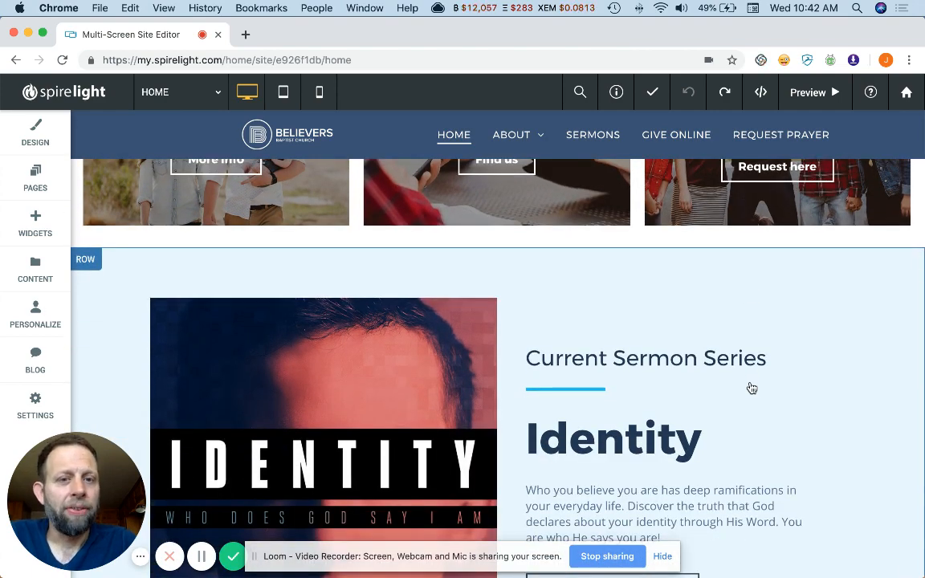
{"action": "scroll", "coordinate": [752, 389], "scroll_direction": "down", "scroll_amount": 1}
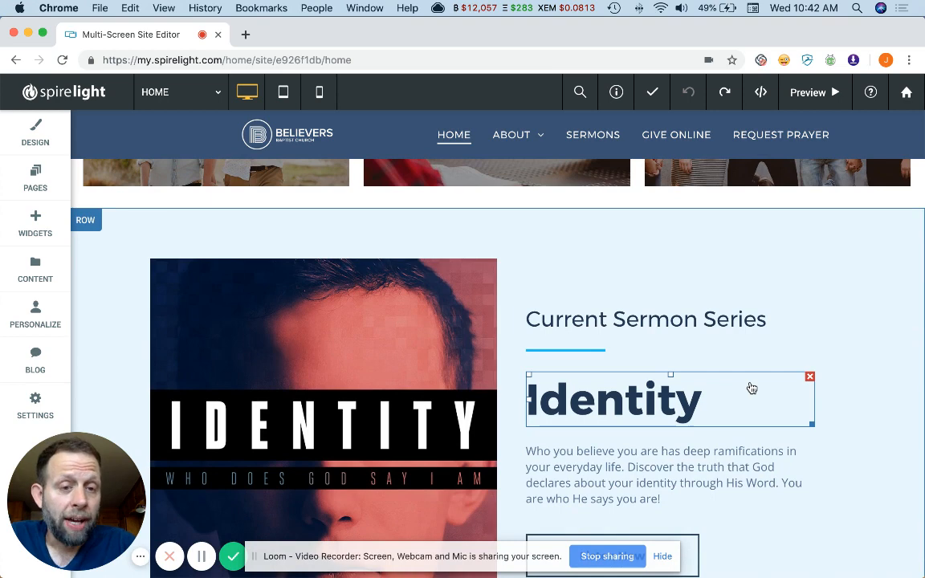
{"action": "scroll", "coordinate": [752, 389], "scroll_direction": "down", "scroll_amount": 2}
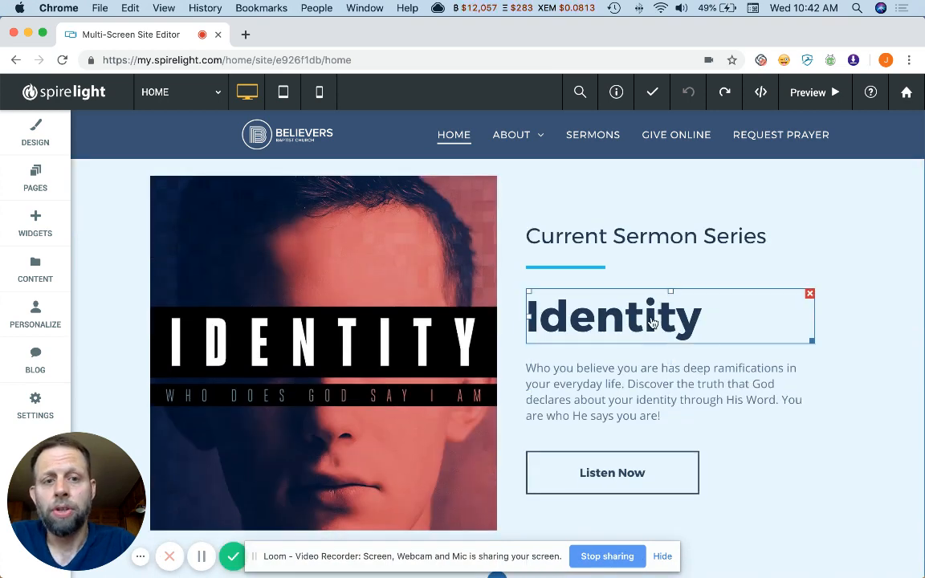
{"action": "left_click_drag", "start_coordinate": [652, 322], "coordinate": [603, 411]}
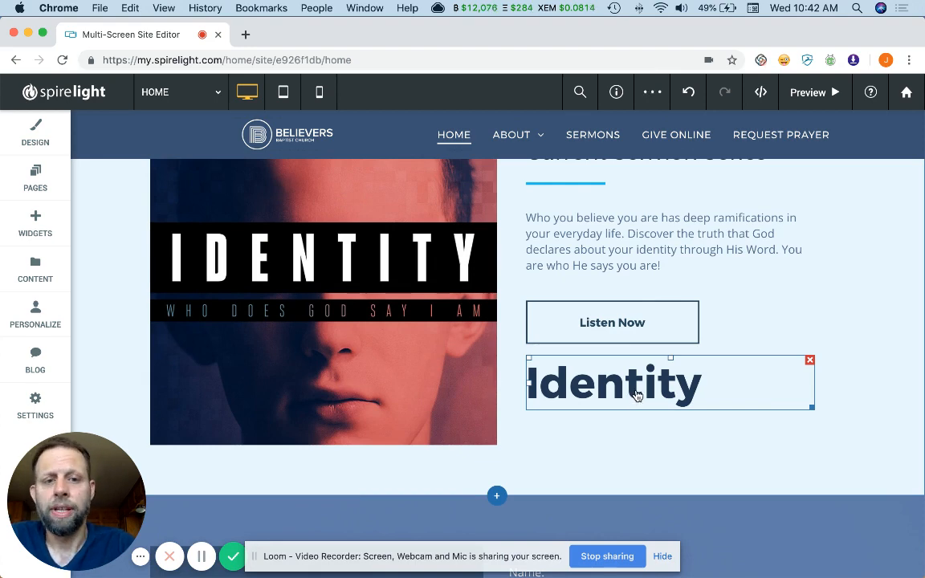
{"action": "left_click_drag", "start_coordinate": [631, 373], "coordinate": [616, 213]}
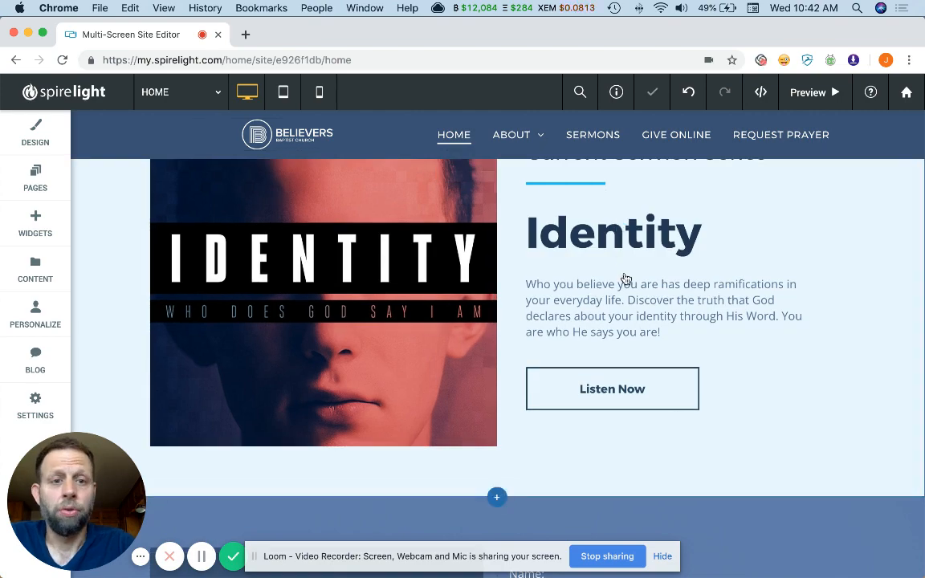
Move the Current Sermon Series row up one position, above the row of info cards
{"action": "scroll", "coordinate": [638, 317], "scroll_direction": "up", "scroll_amount": 5}
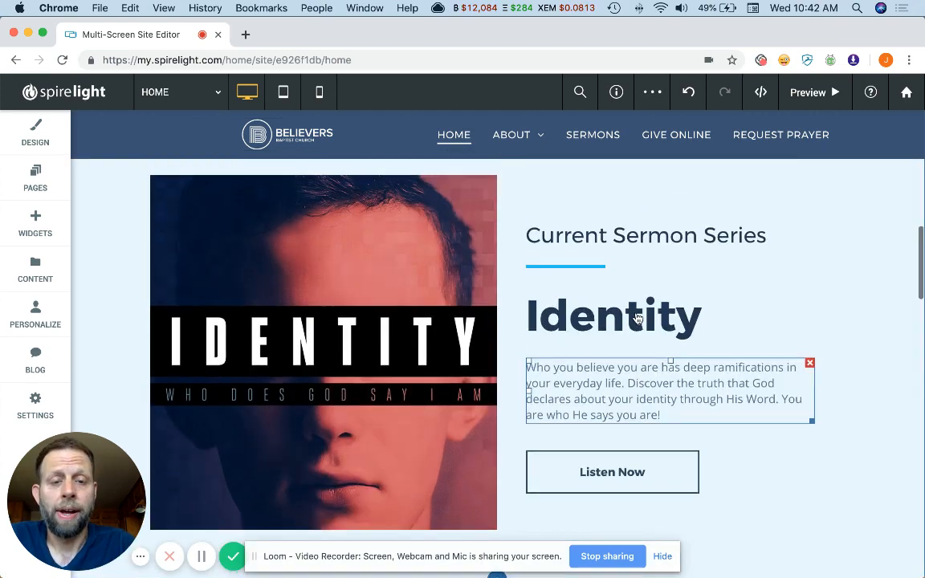
{"action": "scroll", "coordinate": [637, 319], "scroll_direction": "up", "scroll_amount": 6}
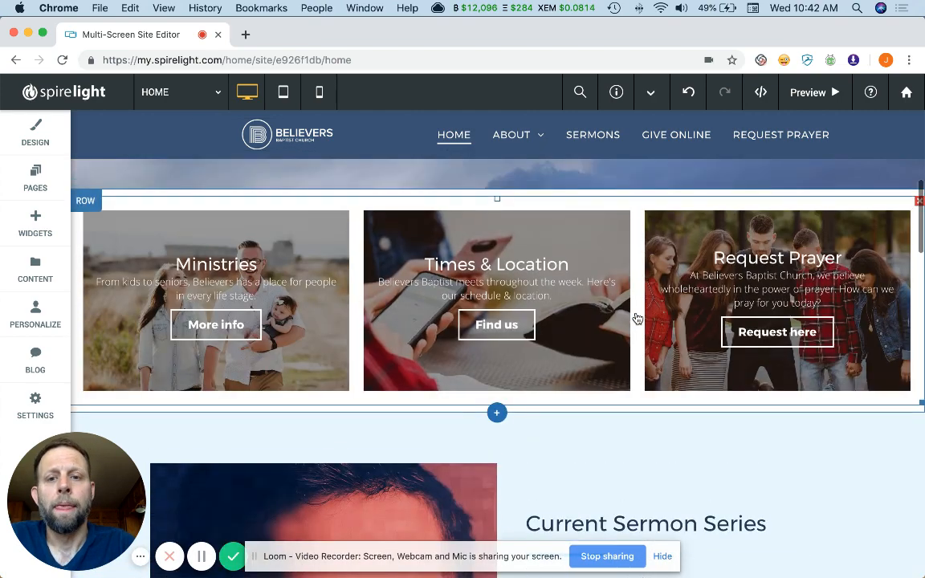
{"action": "scroll", "coordinate": [638, 318], "scroll_direction": "up", "scroll_amount": 3}
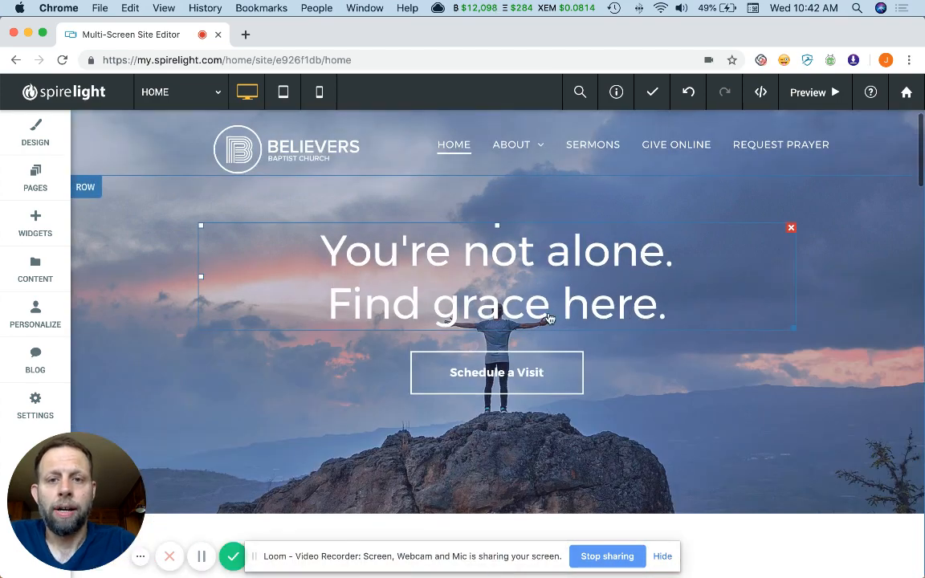
{"action": "scroll", "coordinate": [530, 315], "scroll_direction": "down", "scroll_amount": 2}
{"action": "scroll", "coordinate": [516, 308], "scroll_direction": "down", "scroll_amount": 10}
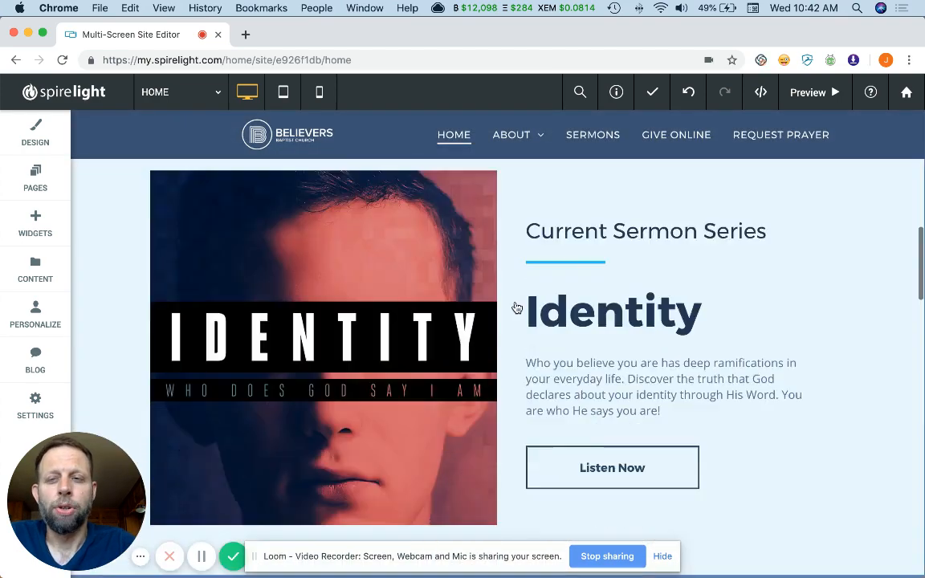
{"action": "scroll", "coordinate": [116, 285], "scroll_direction": "up", "scroll_amount": 2}
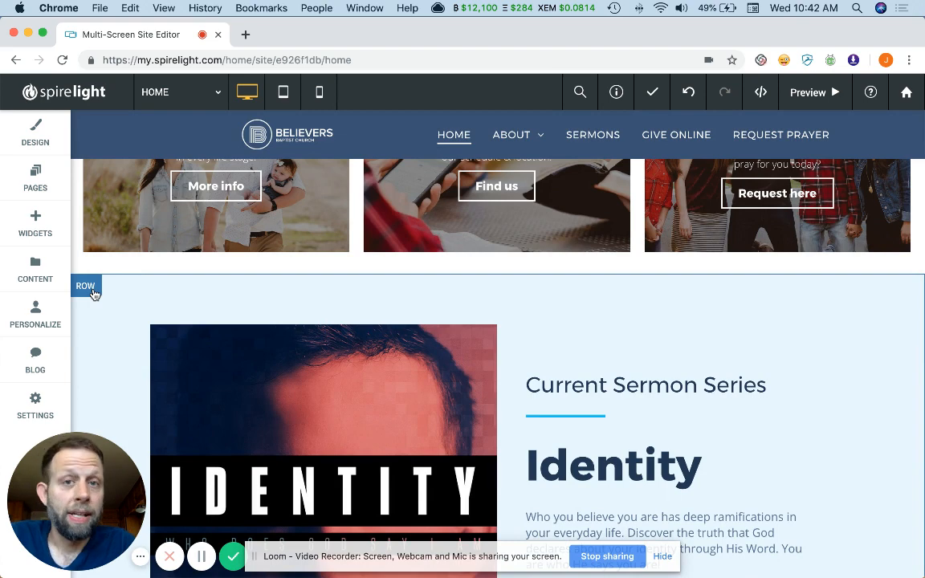
{"action": "left_click", "coordinate": [91, 291]}
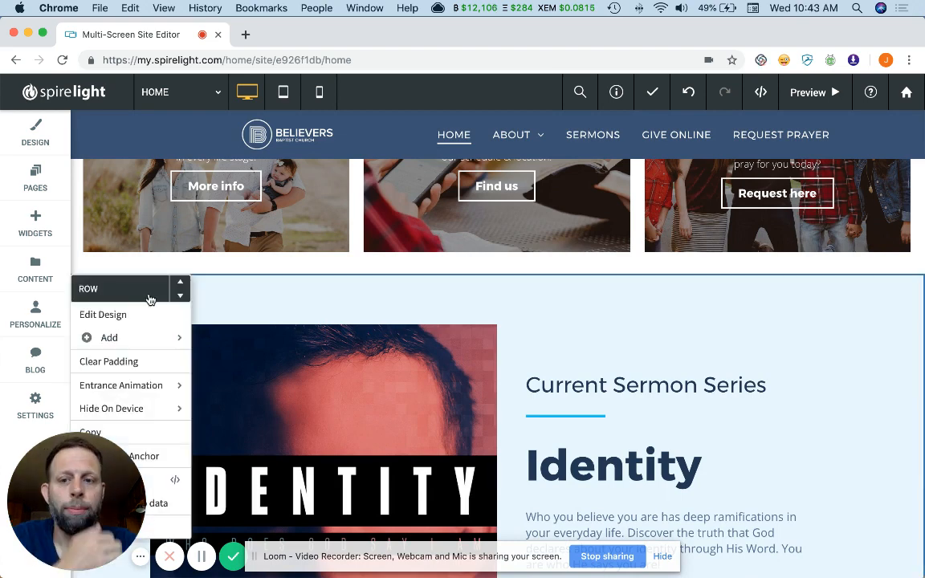
{"action": "scroll", "coordinate": [307, 318], "scroll_direction": "down", "scroll_amount": 5}
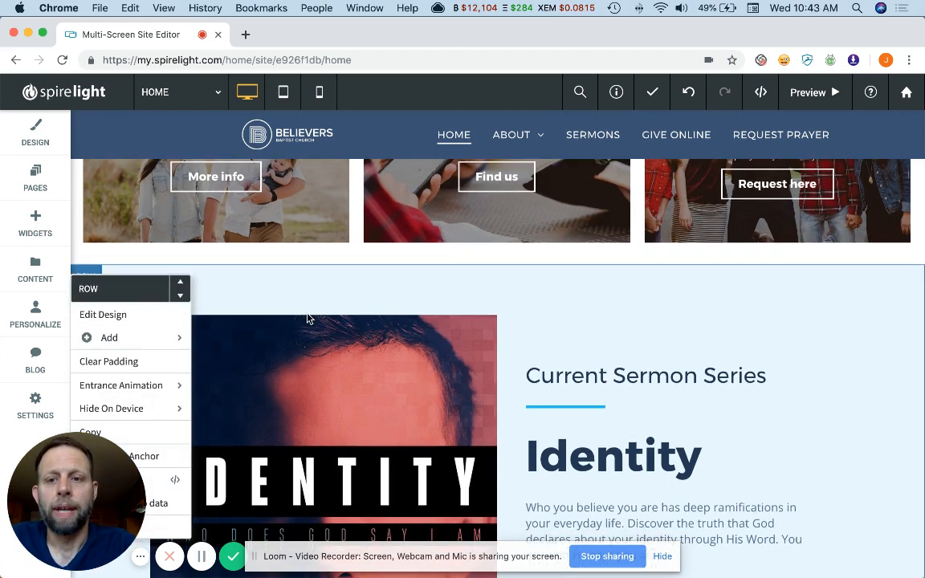
{"action": "scroll", "coordinate": [305, 317], "scroll_direction": "up", "scroll_amount": 4}
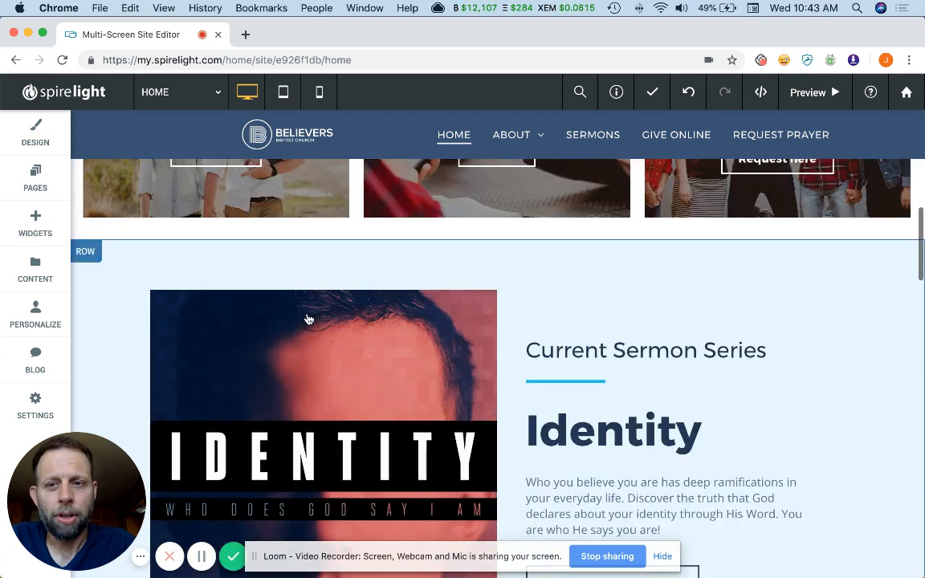
{"action": "scroll", "coordinate": [289, 319], "scroll_direction": "down", "scroll_amount": 2}
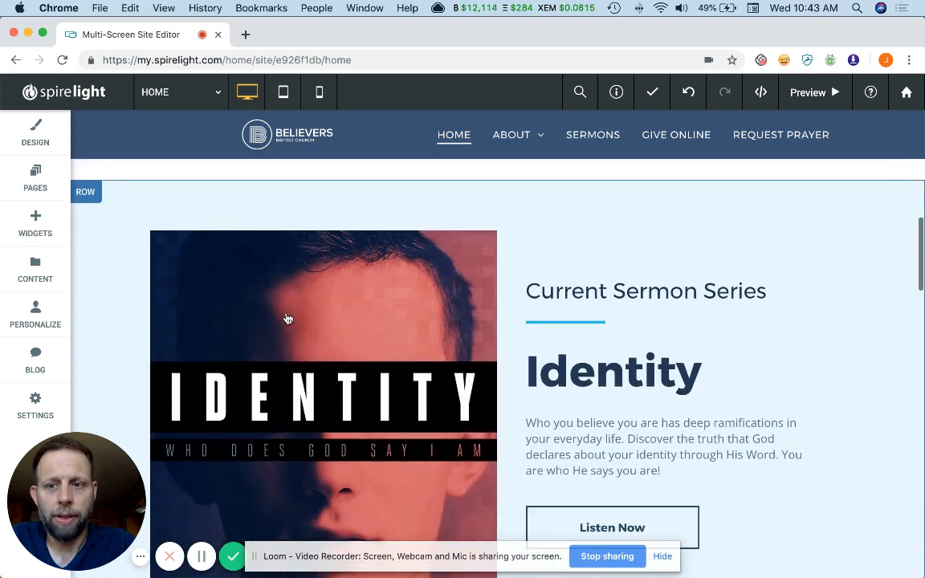
{"action": "left_click", "coordinate": [90, 193]}
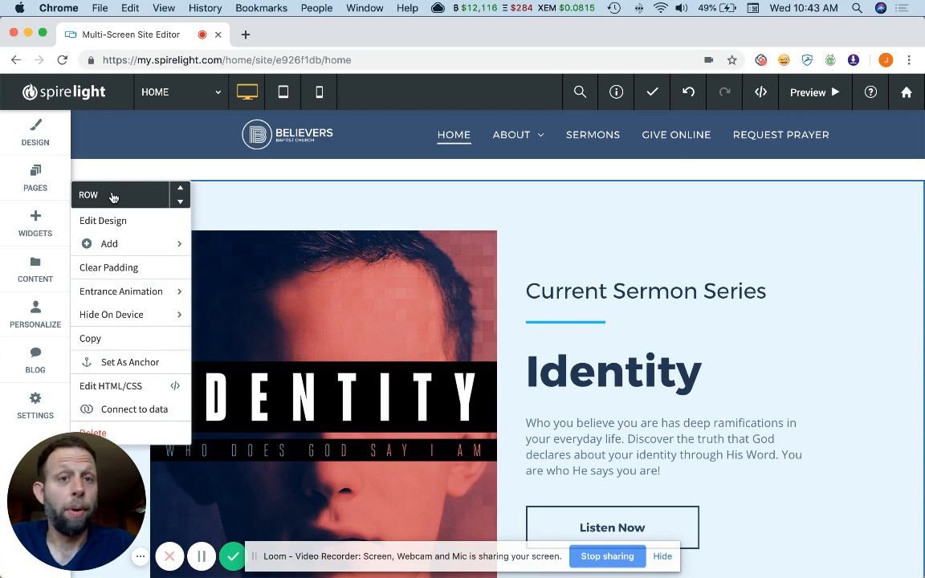
{"action": "left_click", "coordinate": [180, 190]}
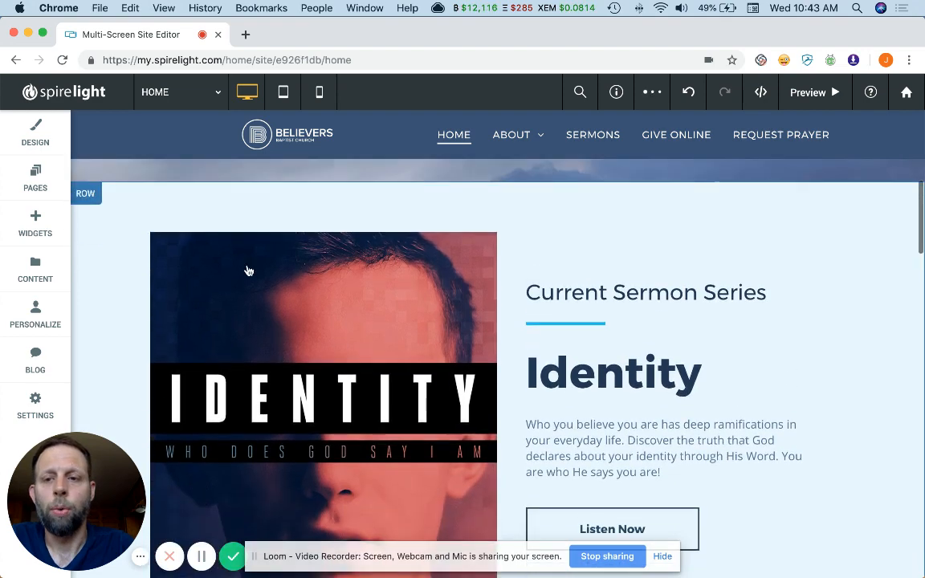
Change the sermon series row's background color to the recent grey-blue #798ea7
{"action": "left_click", "coordinate": [85, 194]}
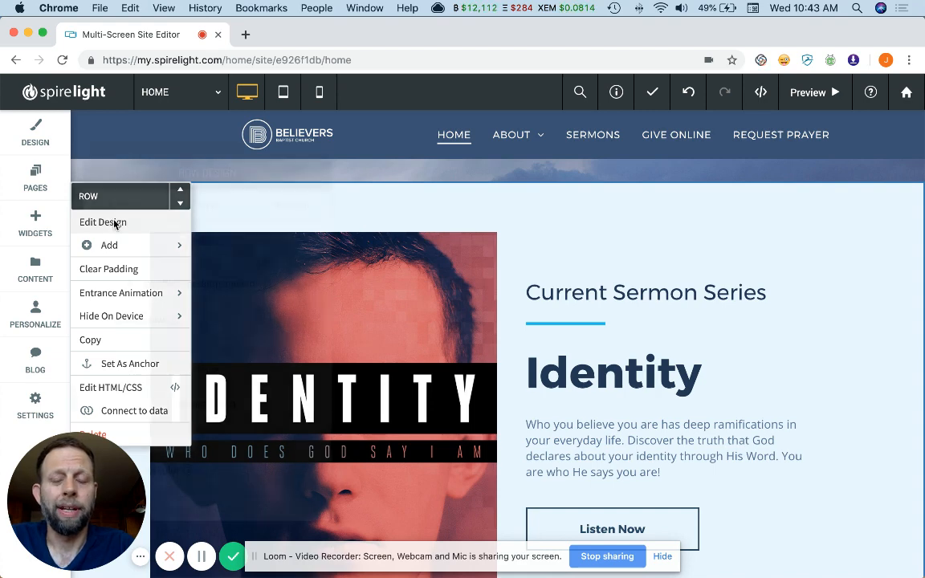
{"action": "left_click", "coordinate": [114, 223]}
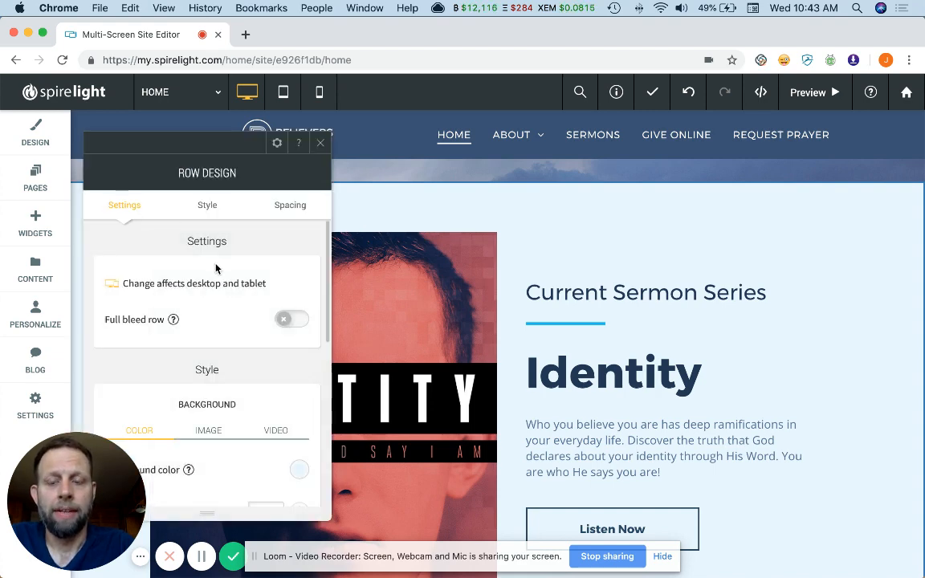
{"action": "scroll", "coordinate": [217, 275], "scroll_direction": "down", "scroll_amount": 3}
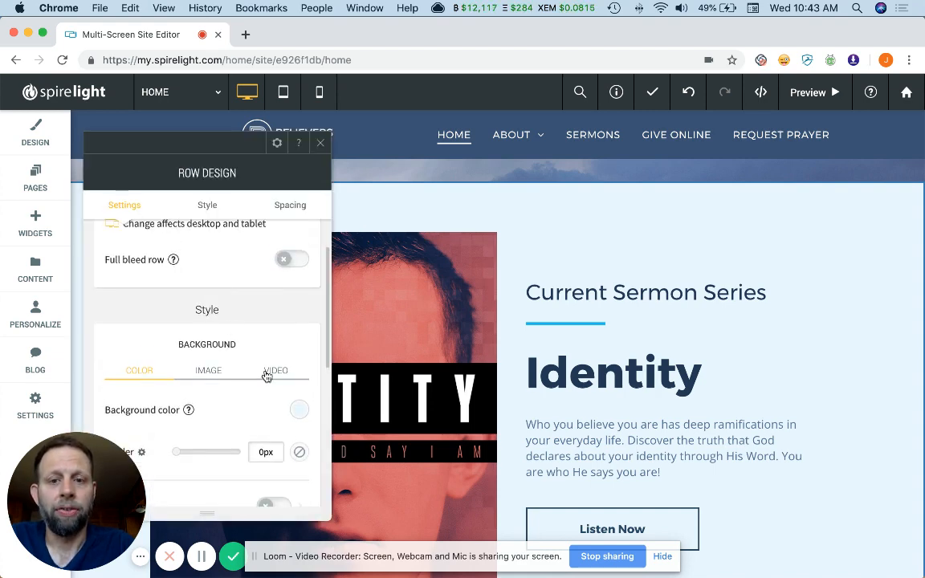
{"action": "left_click", "coordinate": [299, 411]}
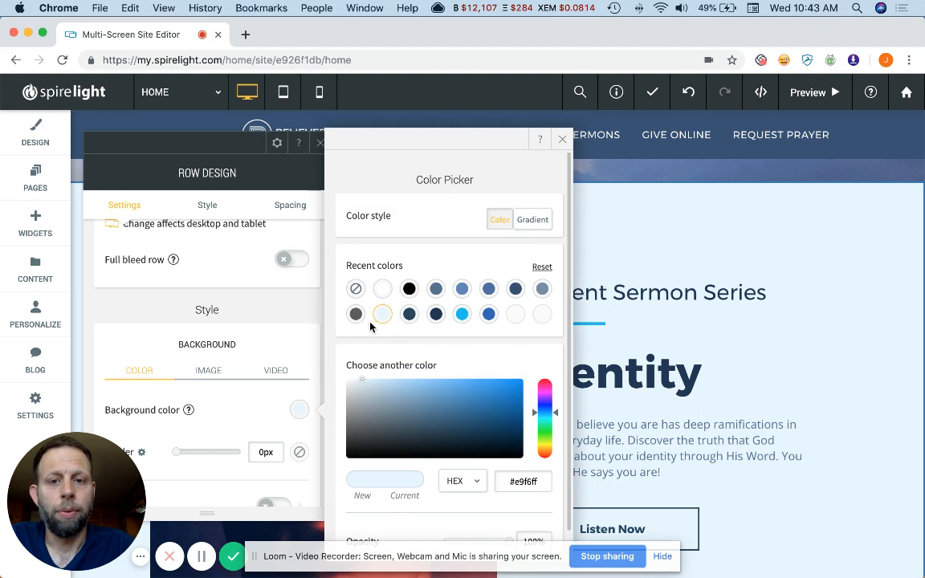
{"action": "left_click", "coordinate": [542, 289]}
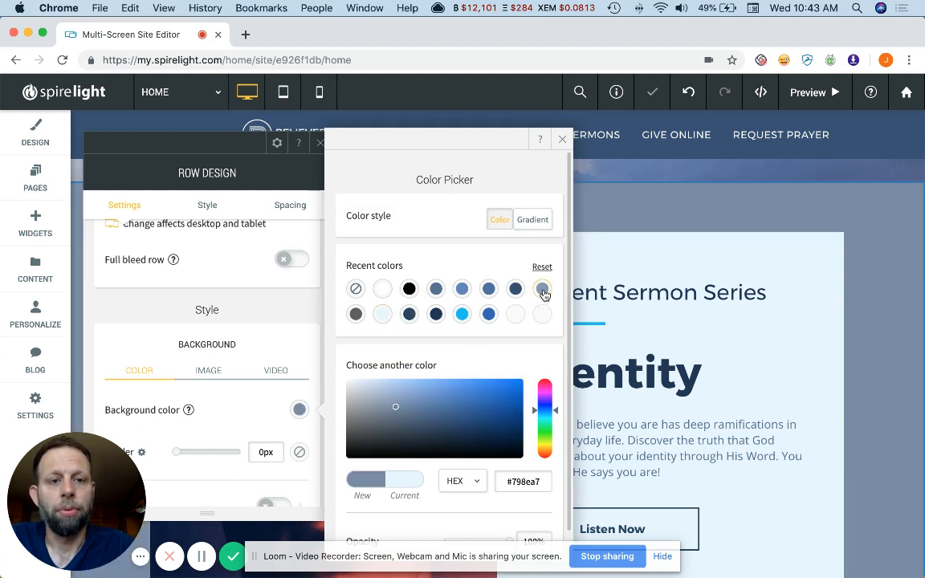
{"action": "left_click", "coordinate": [562, 139]}
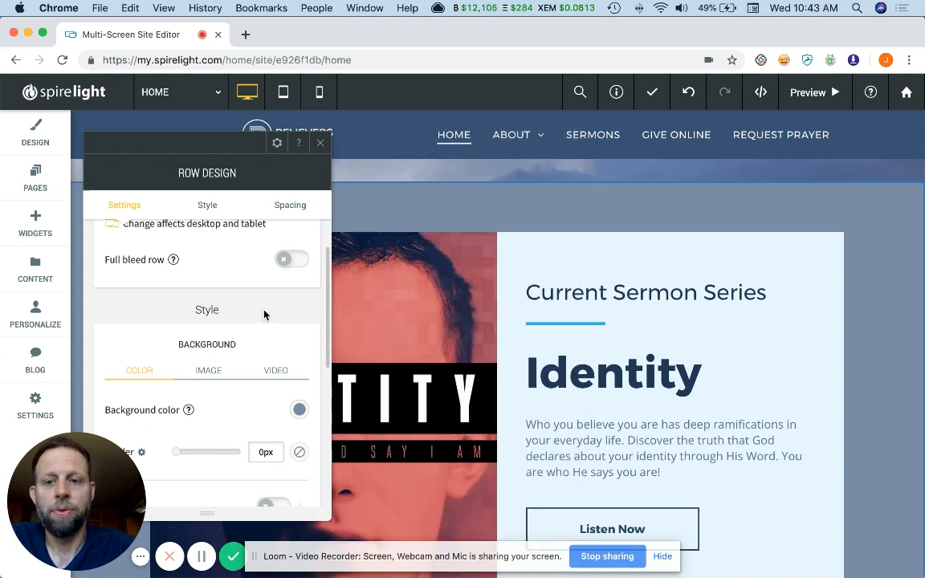
Examine the sermon series row's background image, border and shadow options in its design settings
{"action": "scroll", "coordinate": [260, 329], "scroll_direction": "down", "scroll_amount": 2}
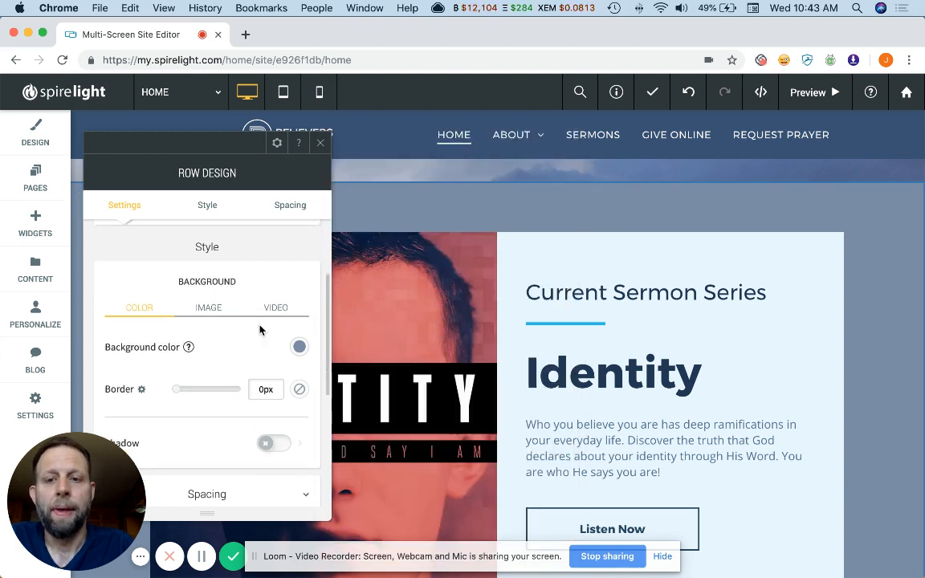
{"action": "left_click", "coordinate": [206, 309]}
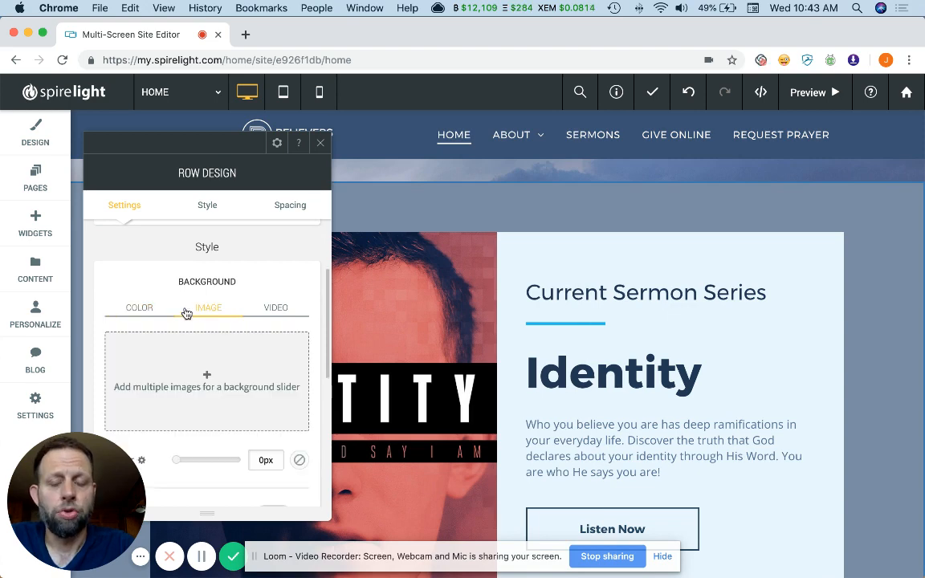
{"action": "left_click", "coordinate": [141, 313]}
{"action": "scroll", "coordinate": [283, 354], "scroll_direction": "down", "scroll_amount": 2}
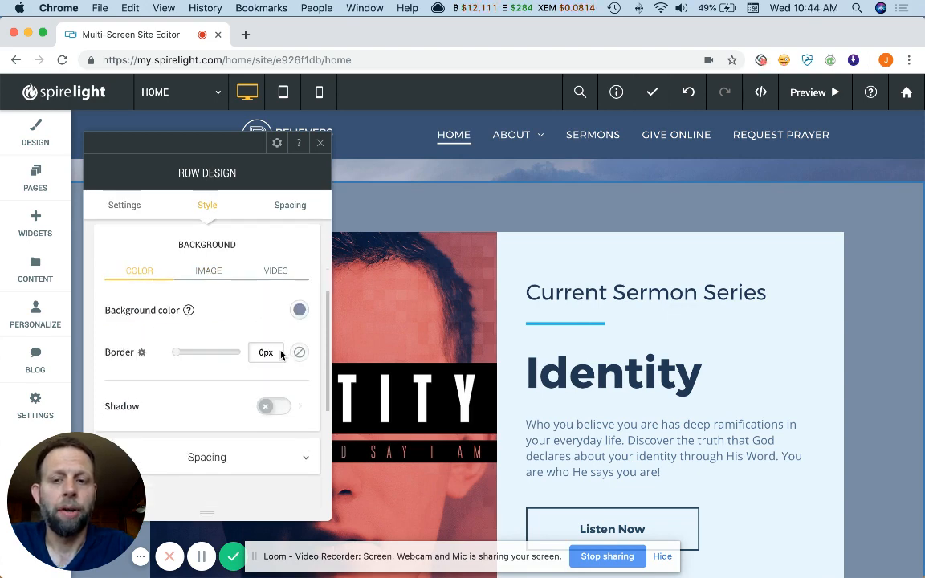
{"action": "scroll", "coordinate": [281, 355], "scroll_direction": "up", "scroll_amount": 4}
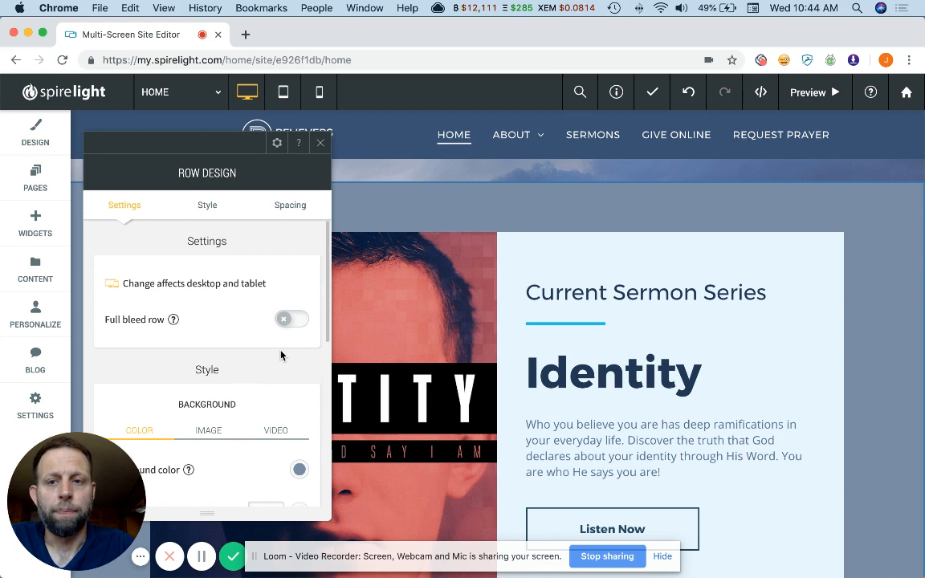
{"action": "left_click", "coordinate": [208, 211]}
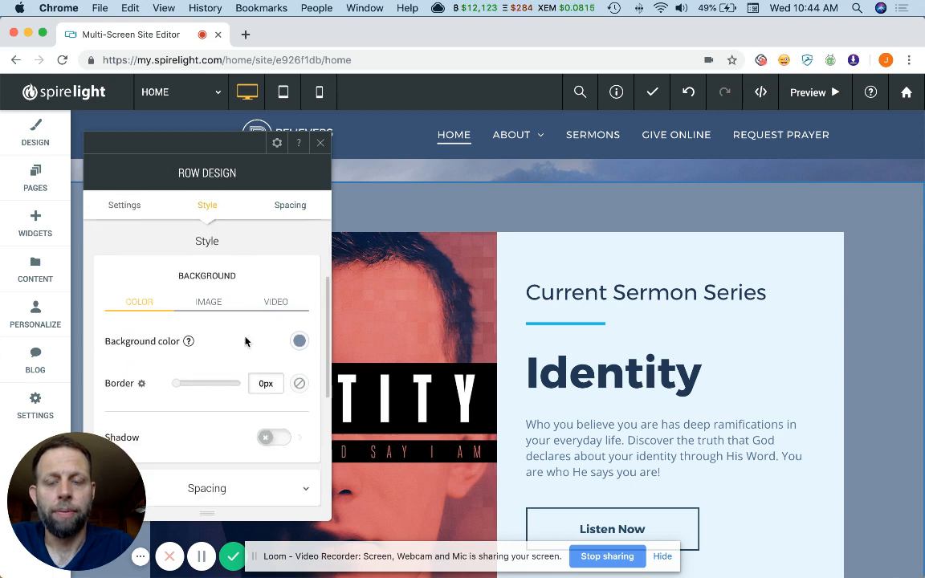
{"action": "scroll", "coordinate": [254, 376], "scroll_direction": "down", "scroll_amount": 4}
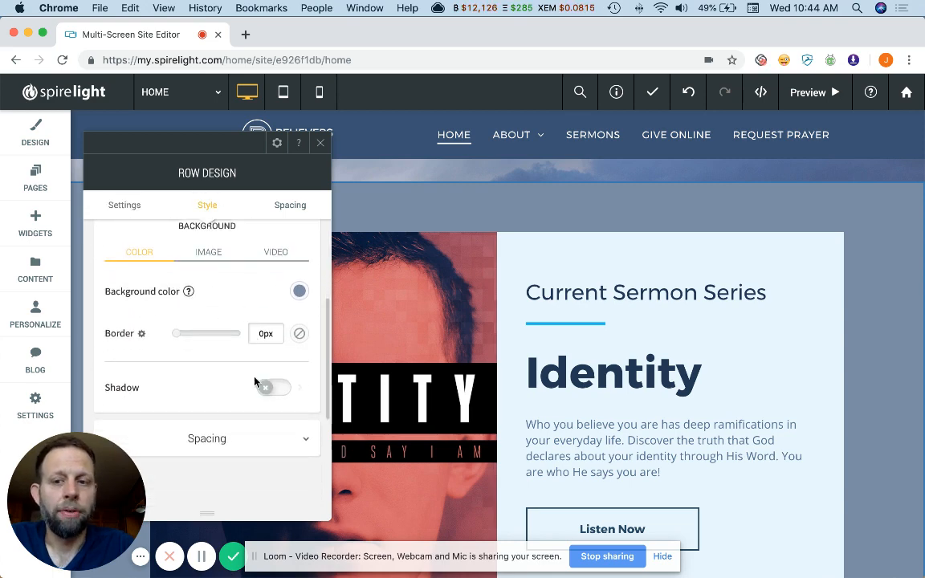
Set the sermon series row's top inner padding to 100 px and close its design settings
{"action": "left_click", "coordinate": [298, 411]}
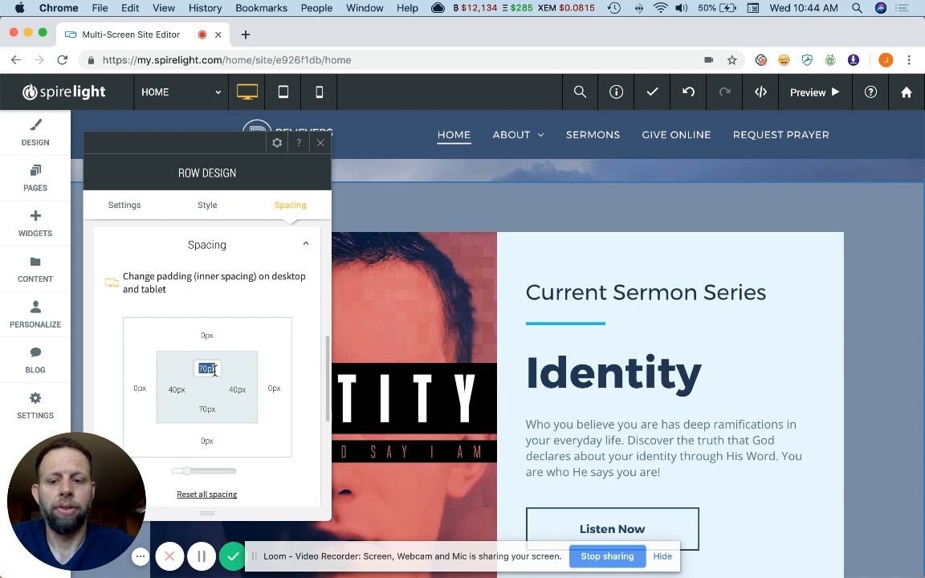
{"action": "key", "text": "Tab"}
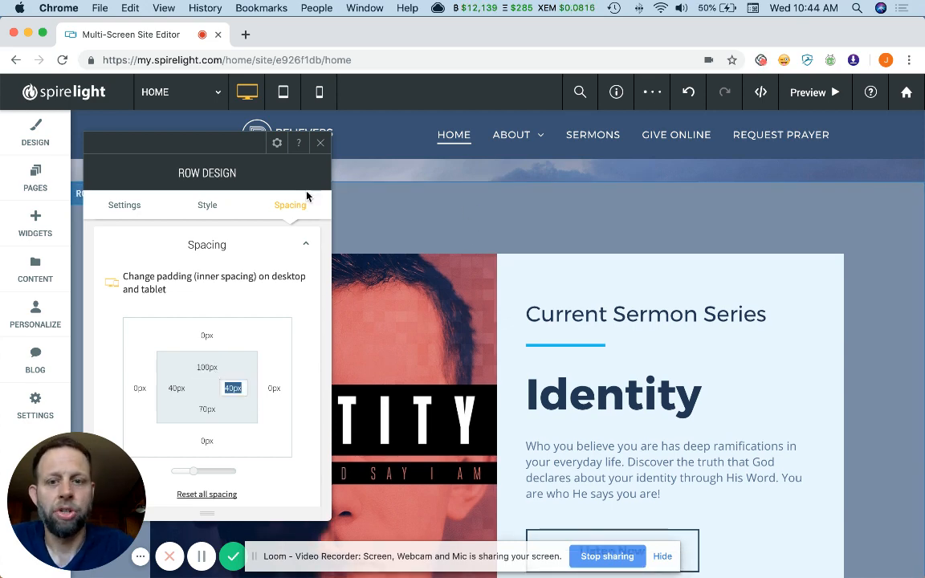
{"action": "left_click", "coordinate": [320, 147]}
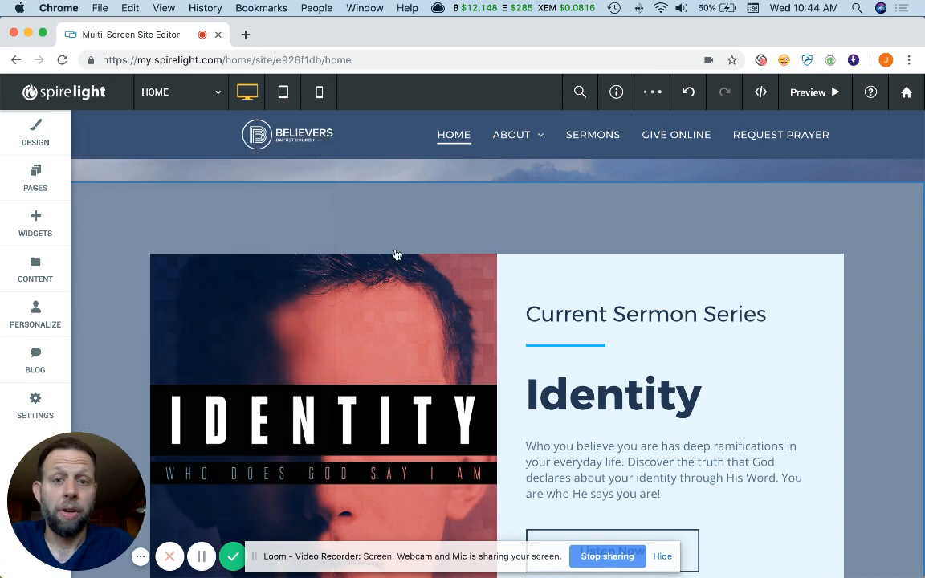
Stretch the sermon series row's bottom edge downward to add more space beneath the Identity card
{"action": "scroll", "coordinate": [396, 258], "scroll_direction": "down", "scroll_amount": 5}
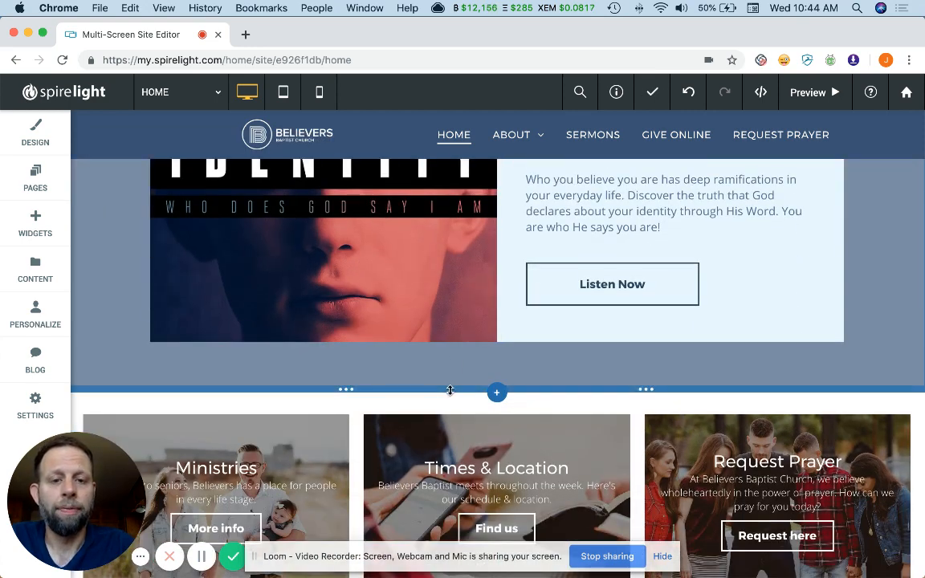
{"action": "mouse_move", "coordinate": [450, 407]}
{"action": "left_mouse_down"}
{"action": "mouse_move", "coordinate": [456, 466]}
{"action": "mouse_move", "coordinate": [452, 407]}
{"action": "mouse_move", "coordinate": [455, 435]}
{"action": "mouse_move", "coordinate": [459, 411]}
{"action": "left_mouse_up"}
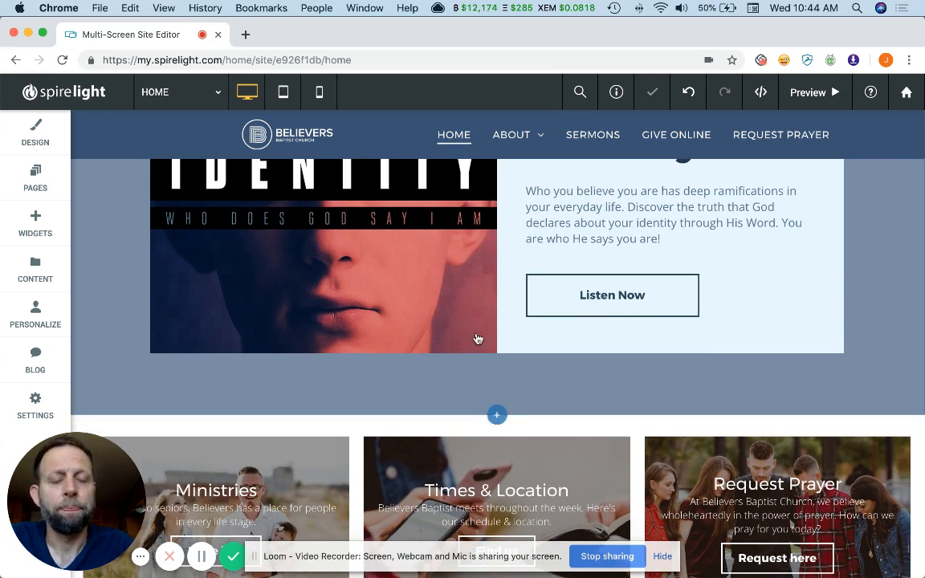
{"action": "scroll", "coordinate": [500, 341], "scroll_direction": "up", "scroll_amount": 5}
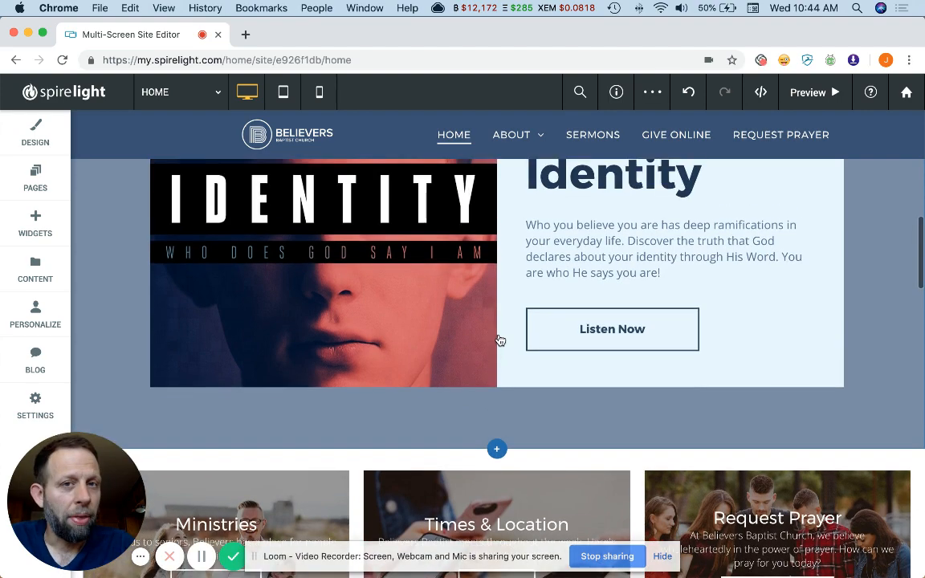
{"action": "scroll", "coordinate": [499, 341], "scroll_direction": "up", "scroll_amount": 2}
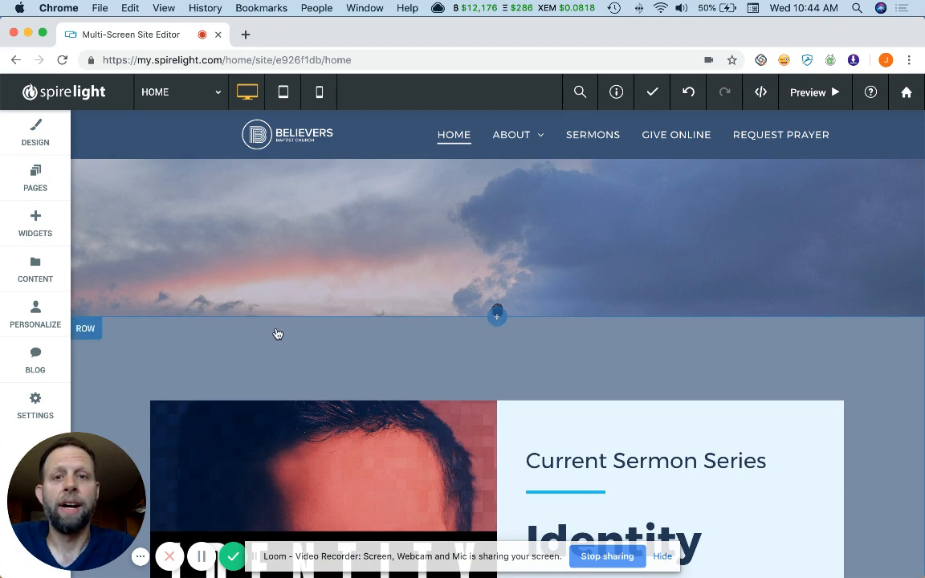
Add a Text widget in a new row between the sky hero image and the sermon series row
{"action": "scroll", "coordinate": [279, 334], "scroll_direction": "up", "scroll_amount": 3}
{"action": "scroll", "coordinate": [279, 334], "scroll_direction": "down", "scroll_amount": 2}
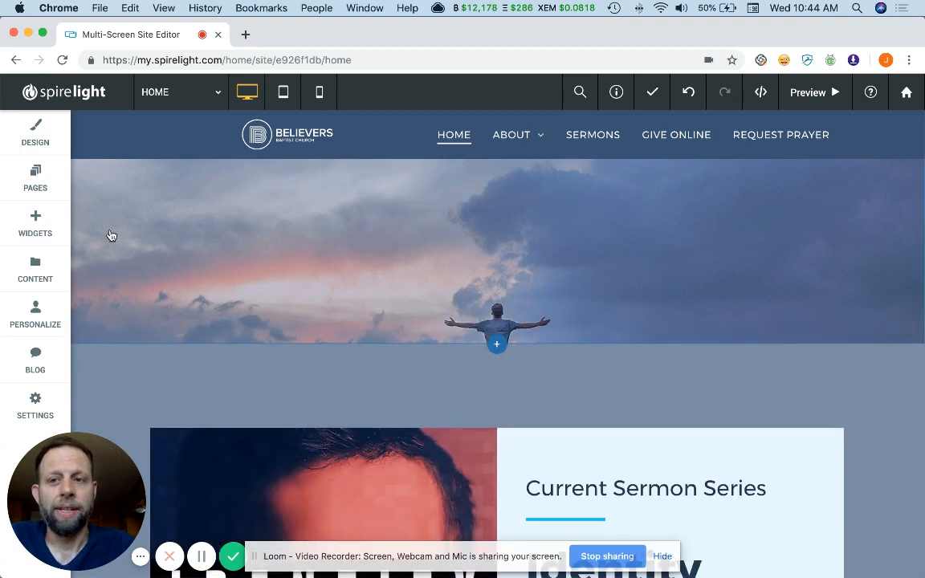
{"action": "left_click", "coordinate": [36, 223]}
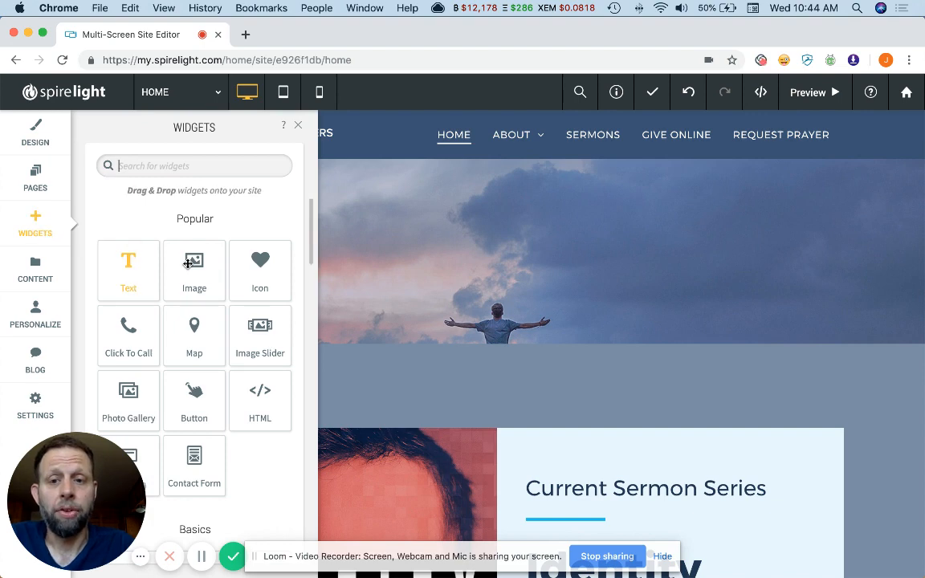
{"action": "scroll", "coordinate": [215, 285], "scroll_direction": "down", "scroll_amount": 10}
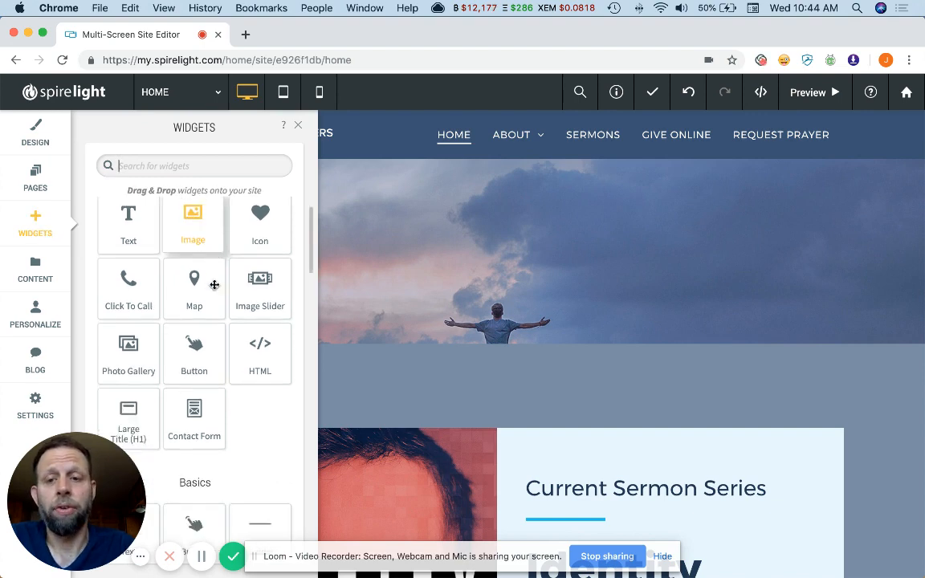
{"action": "scroll", "coordinate": [214, 285], "scroll_direction": "up", "scroll_amount": 10}
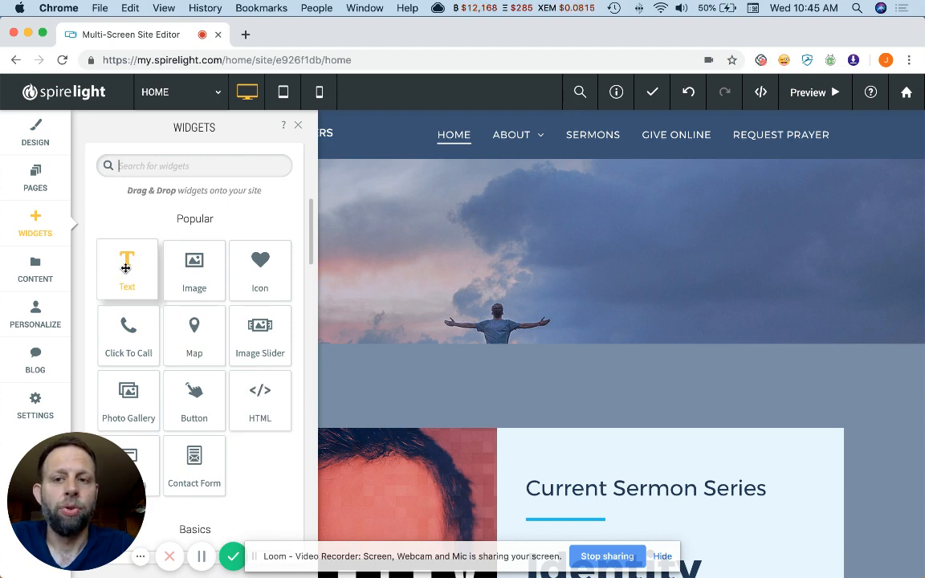
{"action": "left_click_drag", "start_coordinate": [125, 268], "coordinate": [485, 251]}
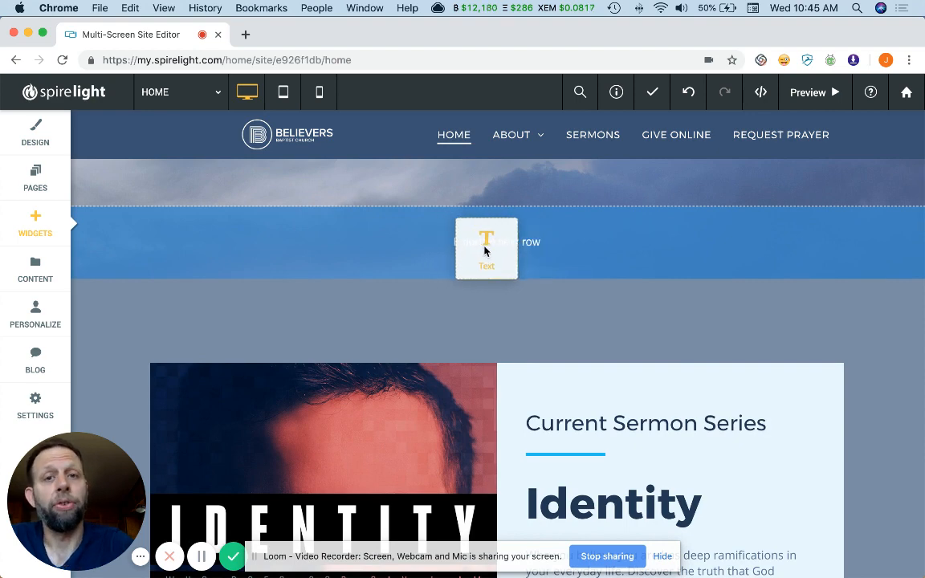
{"action": "left_click_drag", "start_coordinate": [484, 251], "coordinate": [484, 247]}
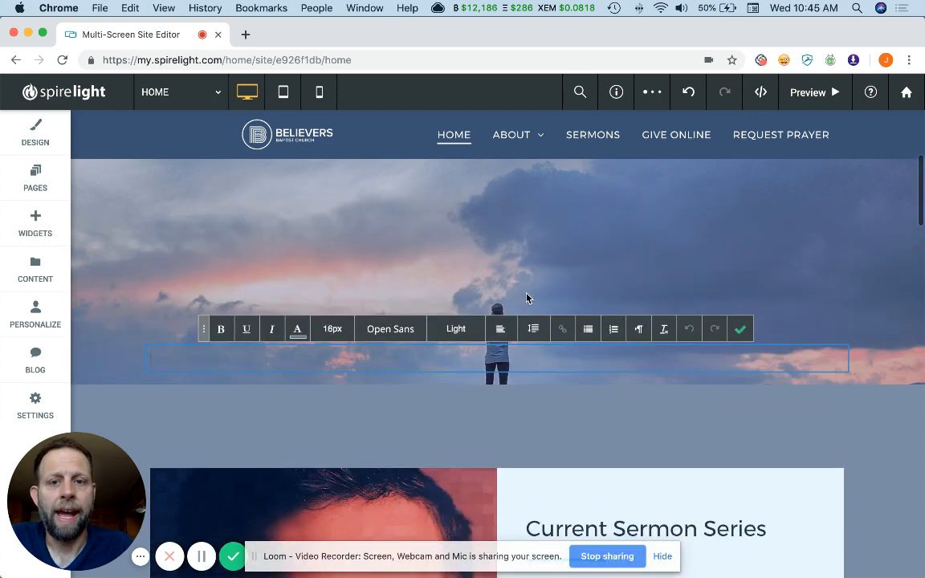
{"action": "scroll", "coordinate": [364, 268], "scroll_direction": "up", "scroll_amount": 4}
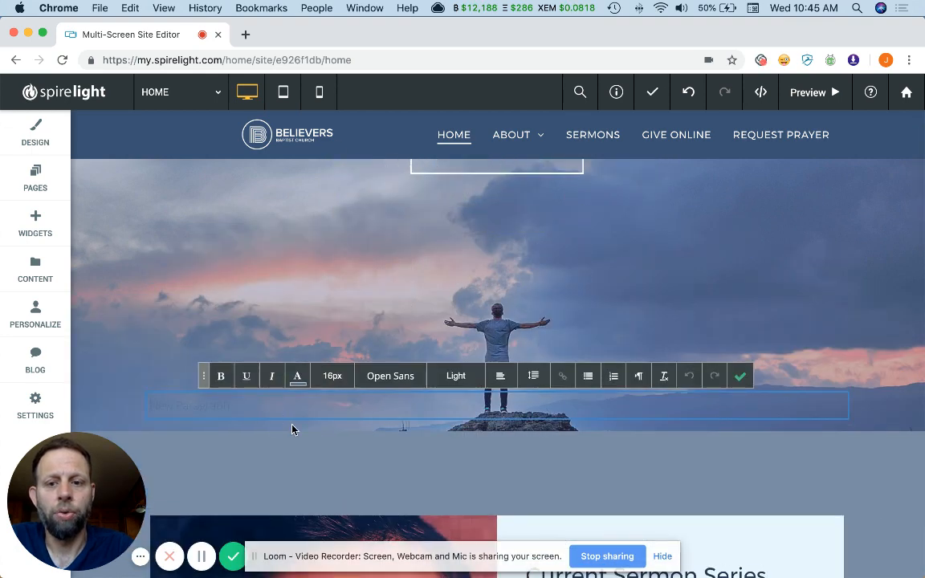
{"action": "scroll", "coordinate": [292, 424], "scroll_direction": "down", "scroll_amount": 1}
{"action": "left_click", "coordinate": [248, 375]}
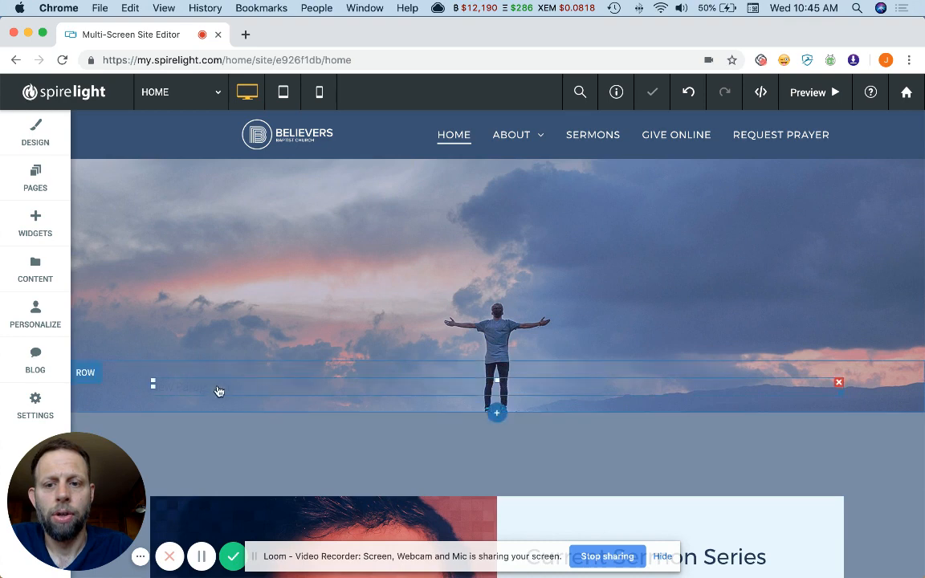
Set the new text row's background color to the recent blue #3164b9 and close its design settings
{"action": "scroll", "coordinate": [256, 286], "scroll_direction": "down", "scroll_amount": 2}
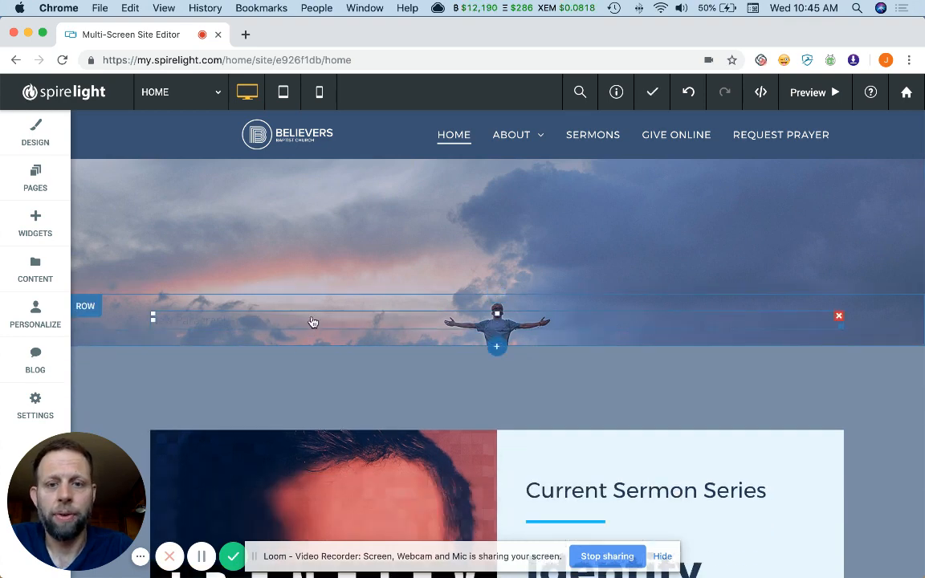
{"action": "scroll", "coordinate": [334, 287], "scroll_direction": "up", "scroll_amount": 1}
{"action": "scroll", "coordinate": [334, 288], "scroll_direction": "down", "scroll_amount": 2}
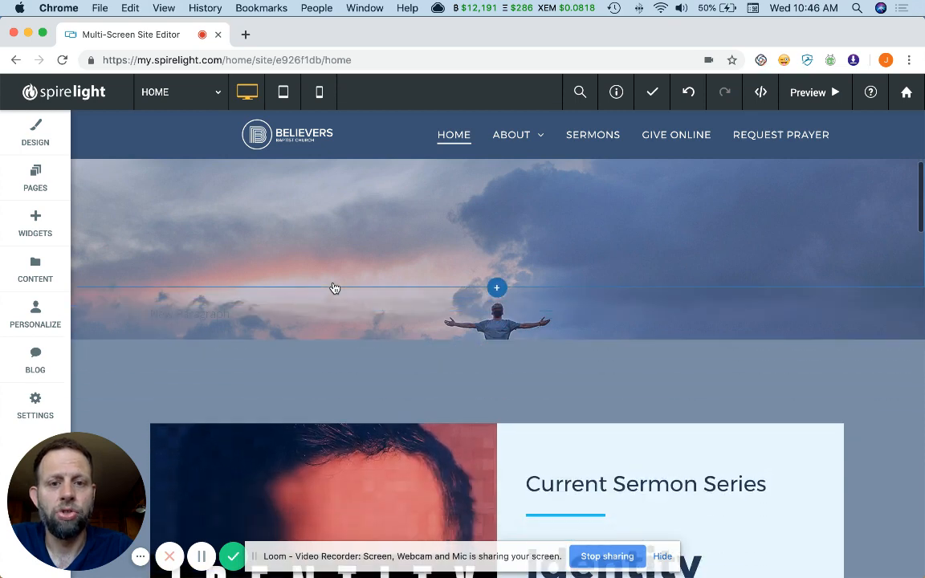
{"action": "scroll", "coordinate": [334, 288], "scroll_direction": "up", "scroll_amount": 1}
{"action": "scroll", "coordinate": [334, 287], "scroll_direction": "down", "scroll_amount": 2}
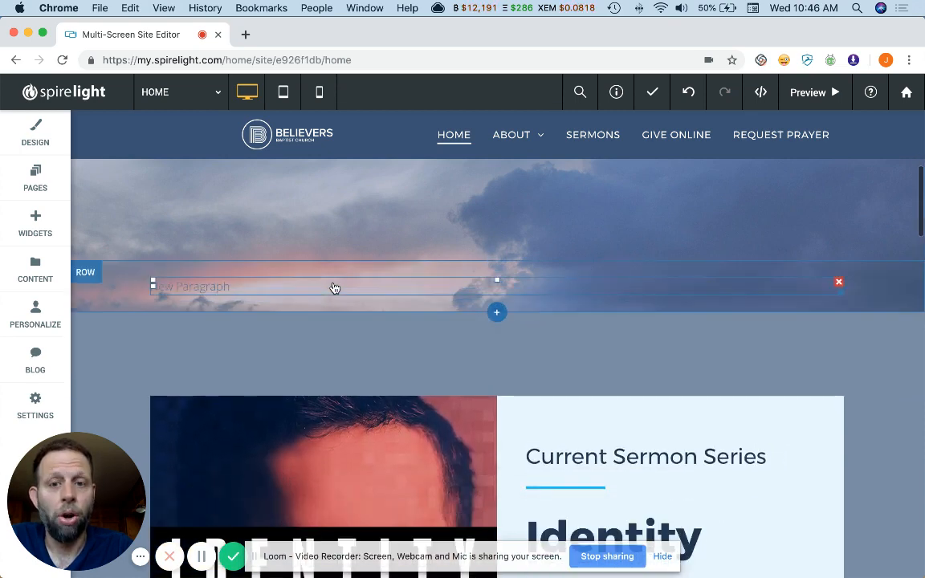
{"action": "left_click", "coordinate": [86, 277]}
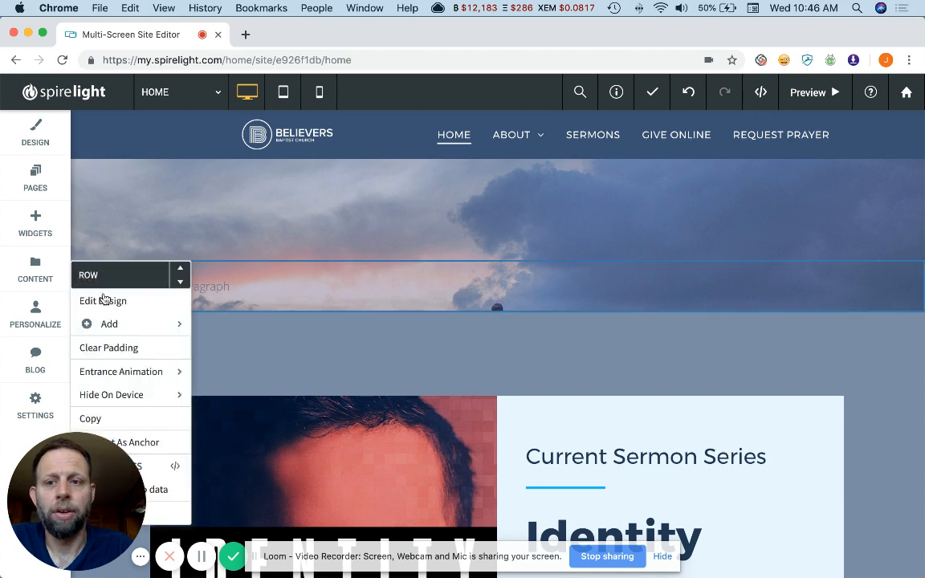
{"action": "left_click", "coordinate": [106, 302]}
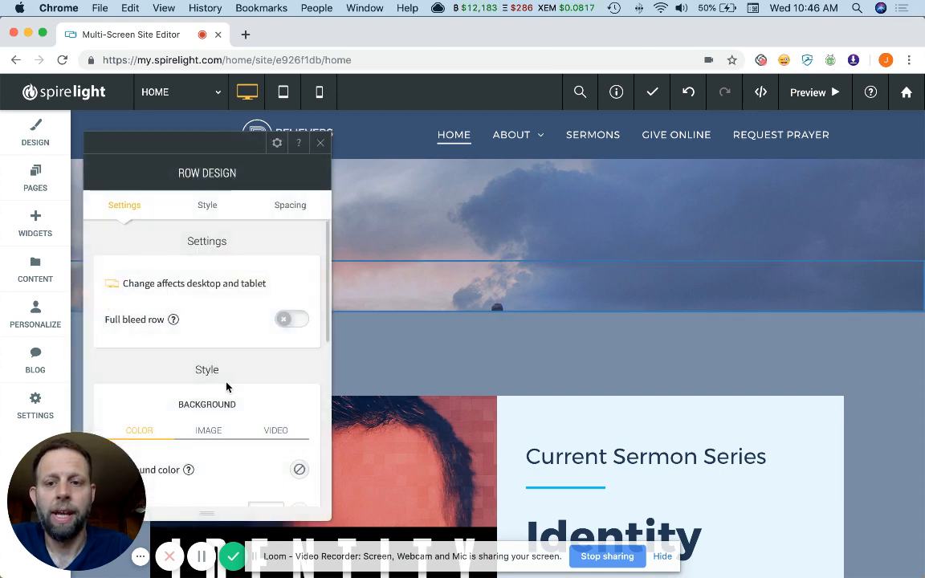
{"action": "scroll", "coordinate": [233, 397], "scroll_direction": "down", "scroll_amount": 2}
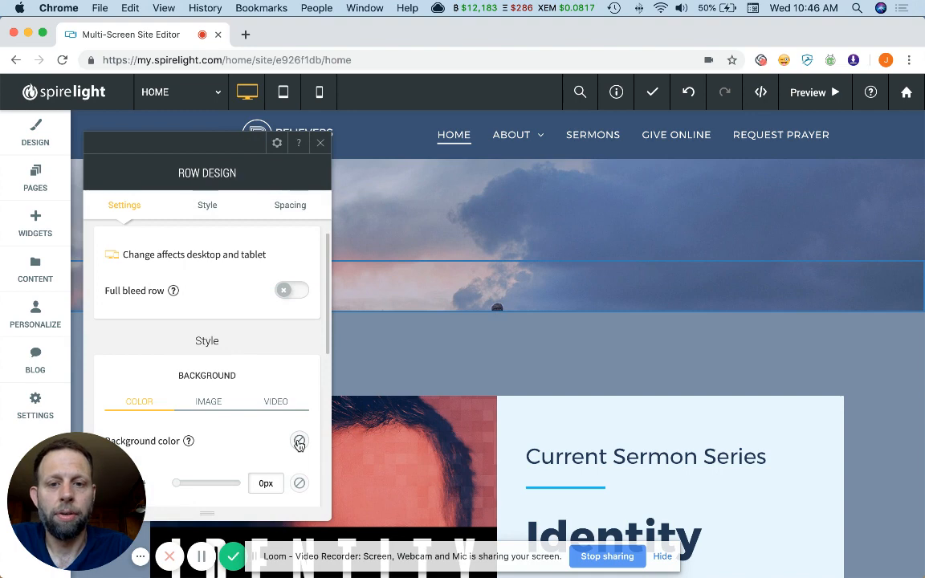
{"action": "left_click", "coordinate": [298, 443]}
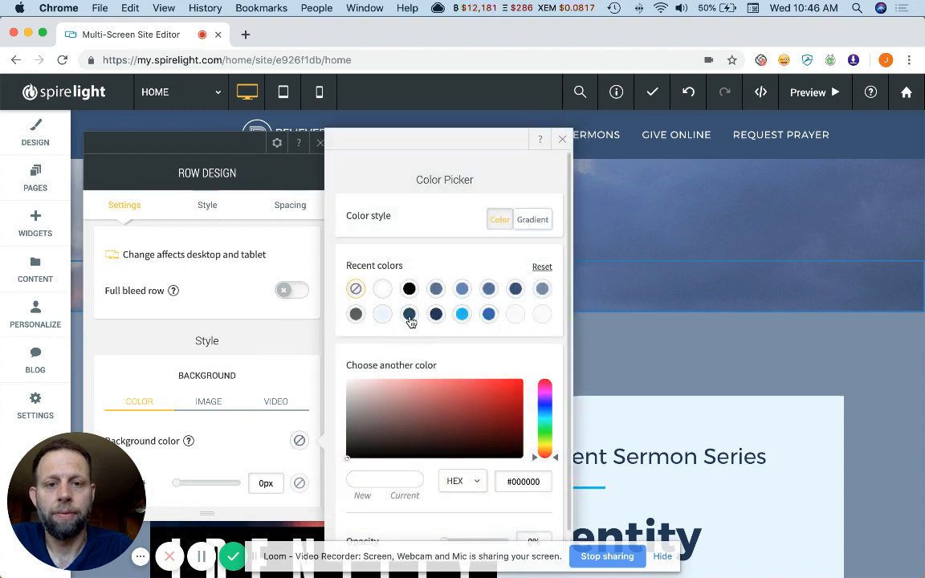
{"action": "left_click", "coordinate": [490, 316]}
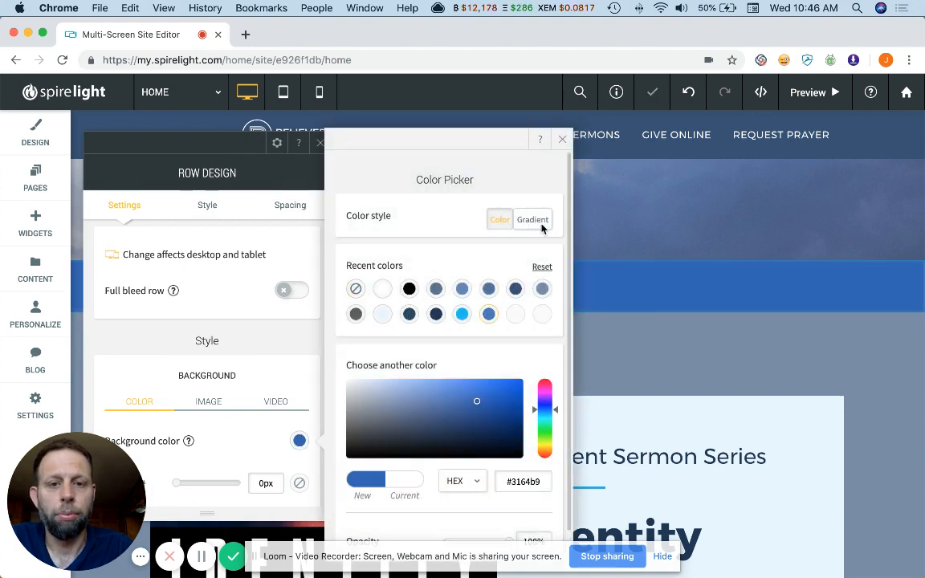
{"action": "left_click", "coordinate": [562, 144]}
{"action": "left_click", "coordinate": [320, 143]}
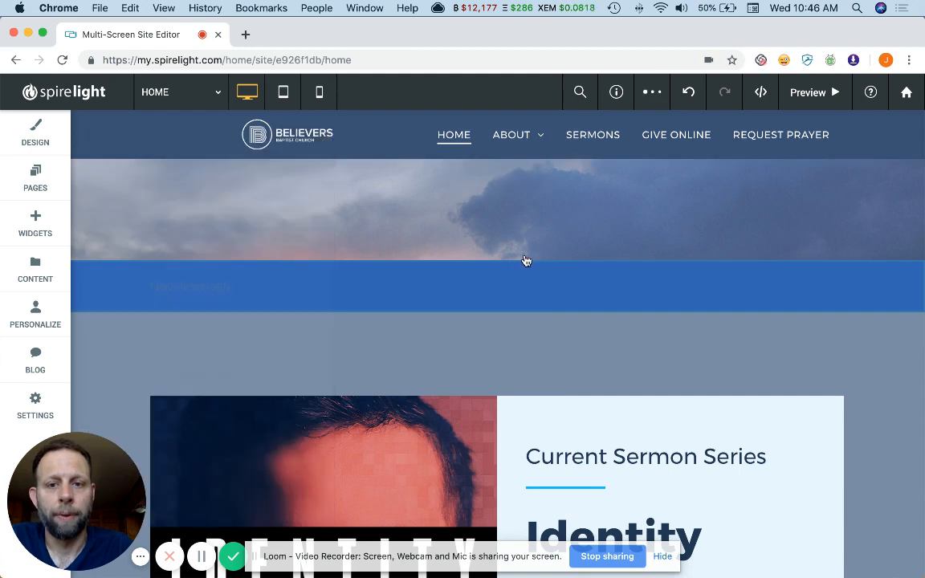
Make the blue row taller and replace its placeholder paragraph with "Plan to visit soon!"
{"action": "left_click", "coordinate": [518, 303]}
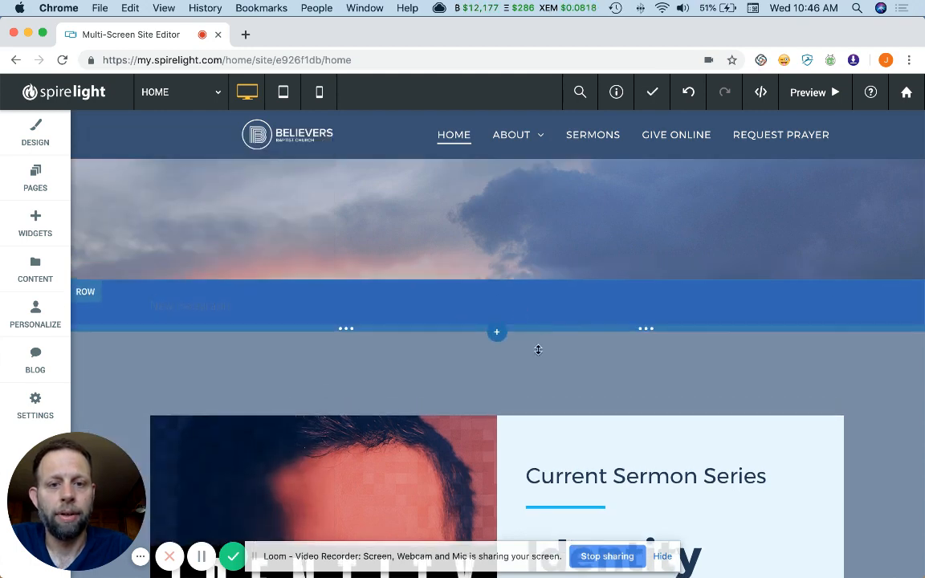
{"action": "left_click_drag", "start_coordinate": [538, 349], "coordinate": [546, 417]}
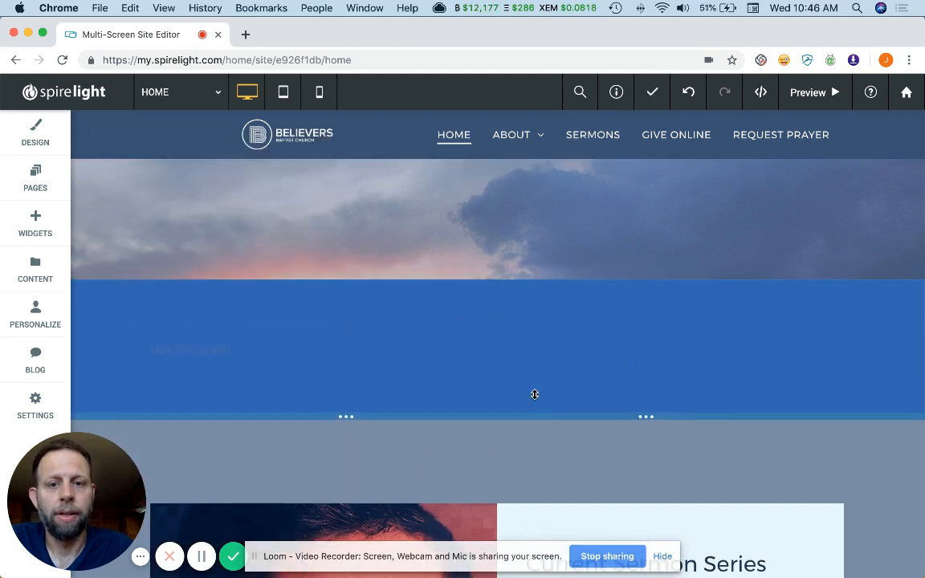
{"action": "left_click", "coordinate": [230, 354]}
{"action": "left_click", "coordinate": [229, 355]}
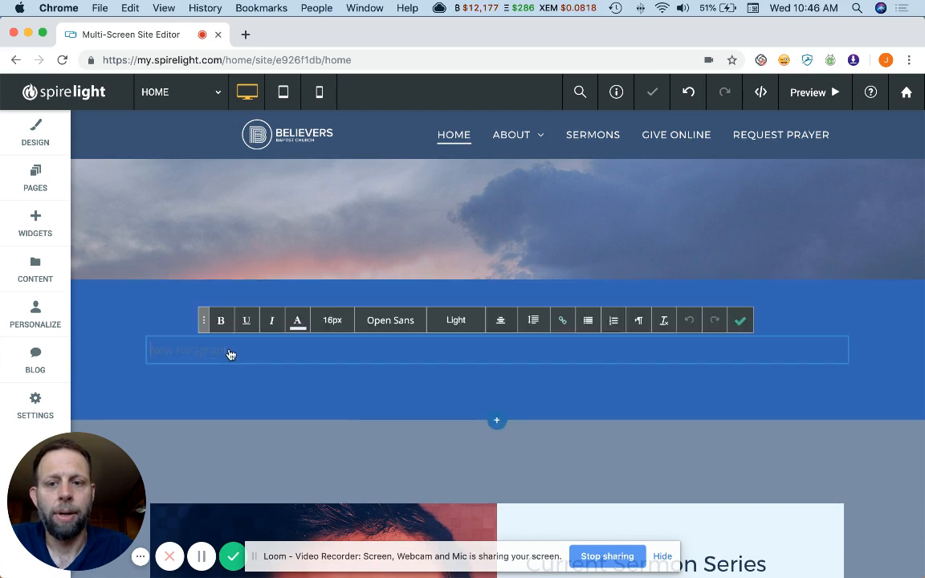
{"action": "key", "text": "super+a"}
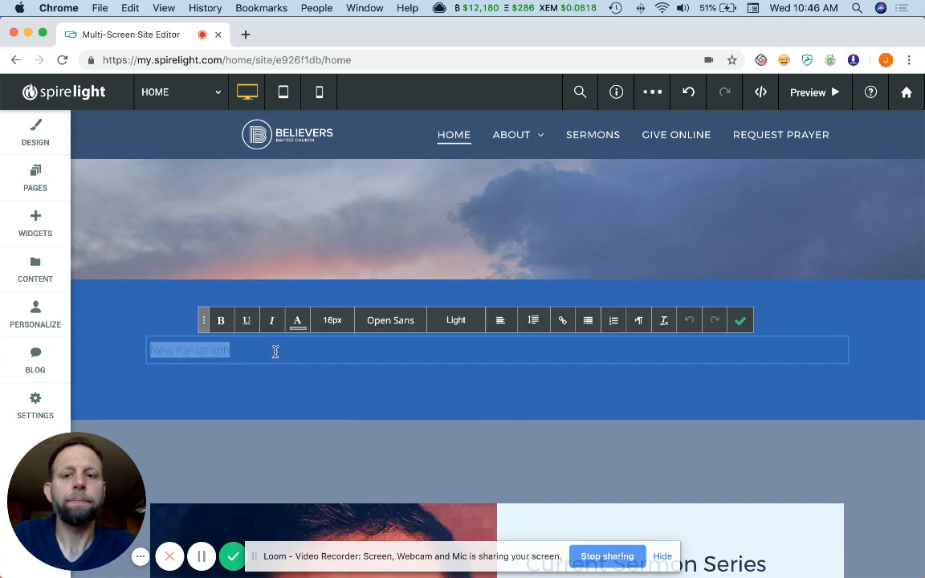
{"action": "key", "text": "BackSpace"}
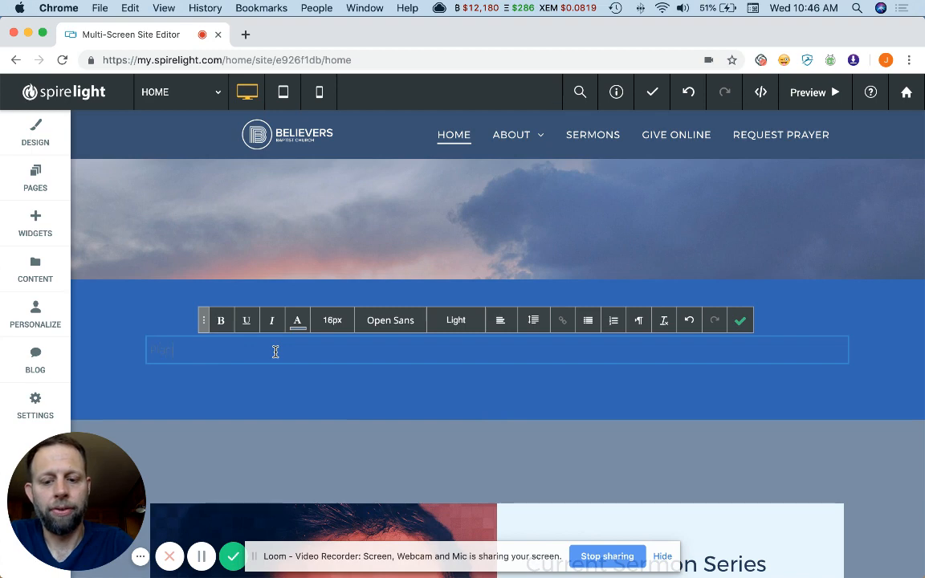
{"action": "type", "text": "Plan a Visit"}
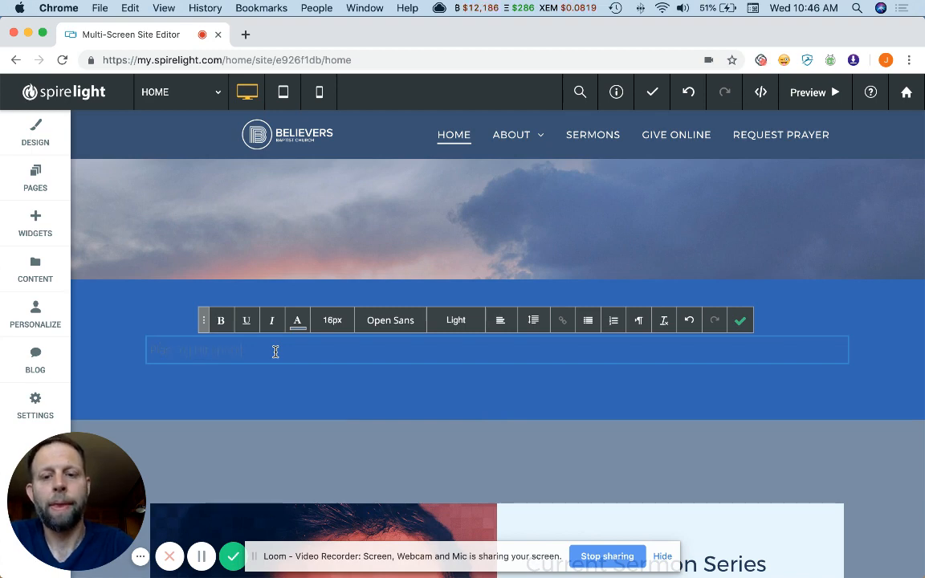
Color the whole "Plan to visit soon!" text white and set its size to 36px
{"action": "key", "text": "super+a"}
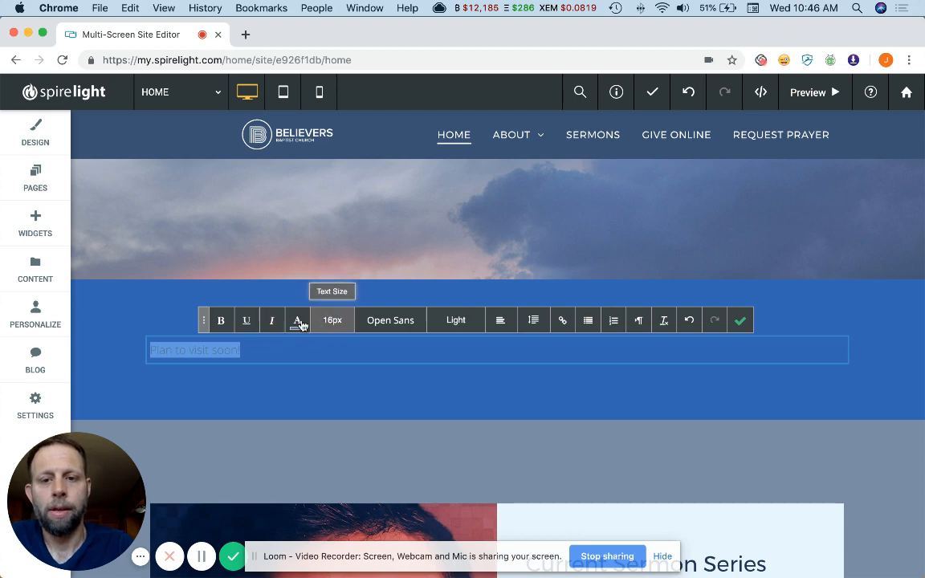
{"action": "left_click", "coordinate": [299, 322]}
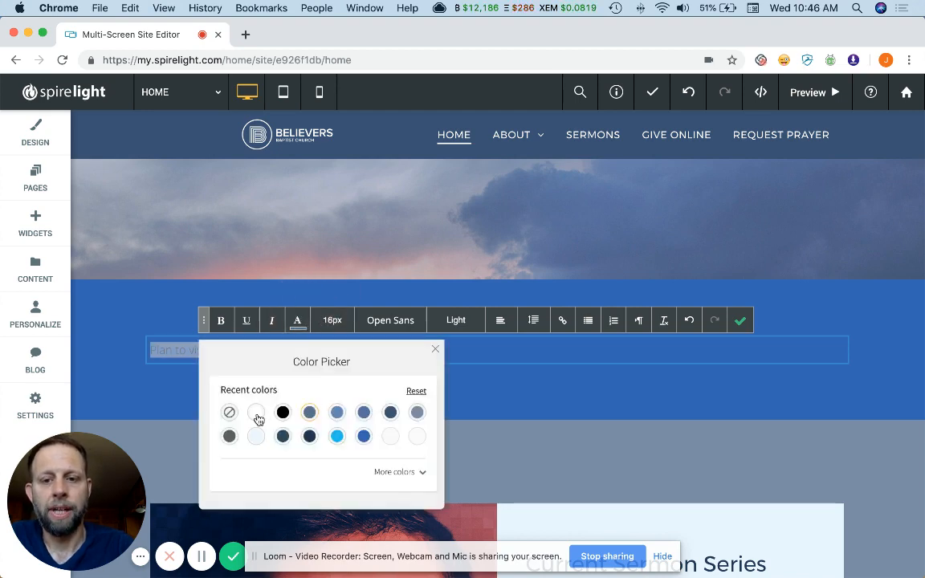
{"action": "left_click", "coordinate": [435, 351]}
{"action": "left_click", "coordinate": [332, 319]}
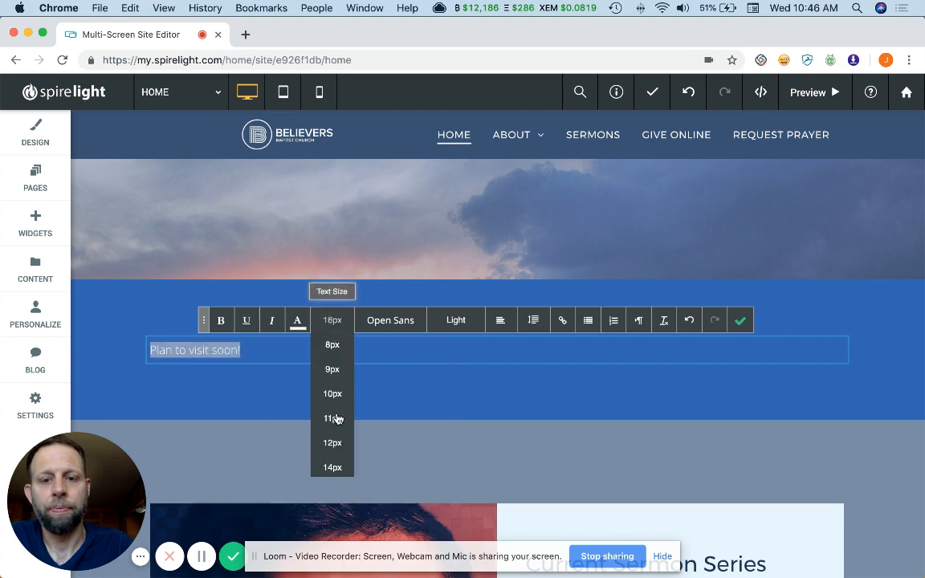
{"action": "scroll", "coordinate": [338, 419], "scroll_direction": "down", "scroll_amount": 5}
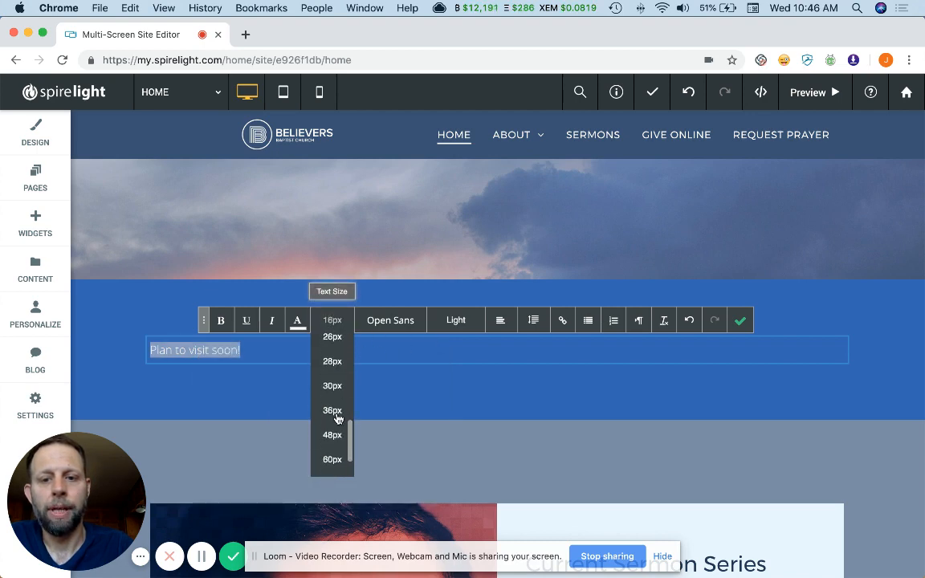
{"action": "left_click", "coordinate": [336, 412]}
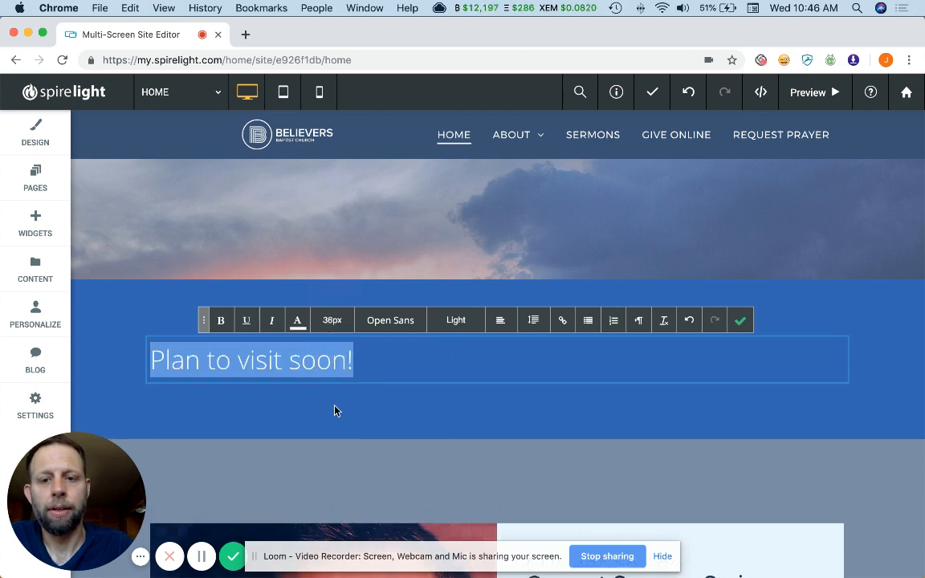
Center the "Plan to visit soon!" text and set its font weight to Bold
{"action": "left_click", "coordinate": [503, 322]}
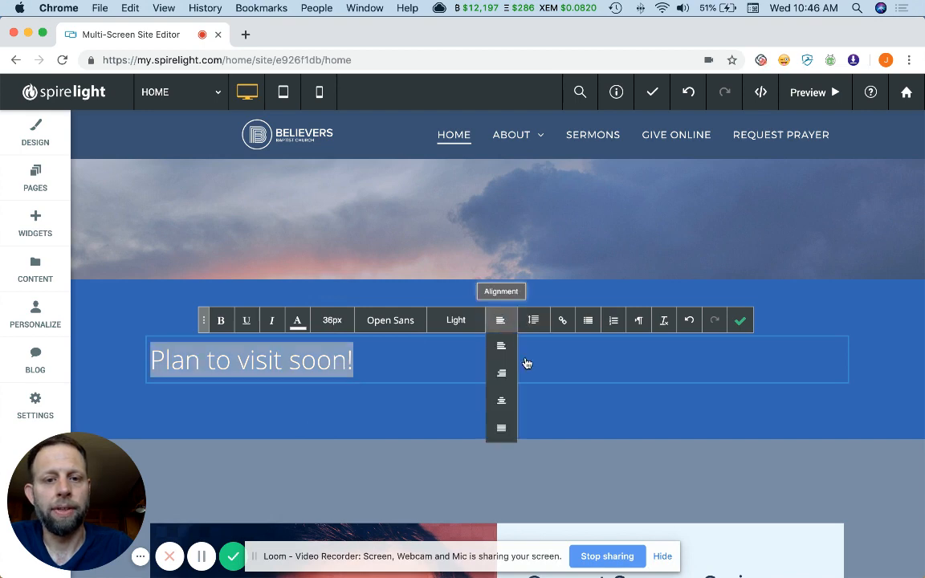
{"action": "left_click", "coordinate": [505, 402]}
{"action": "left_click", "coordinate": [459, 321]}
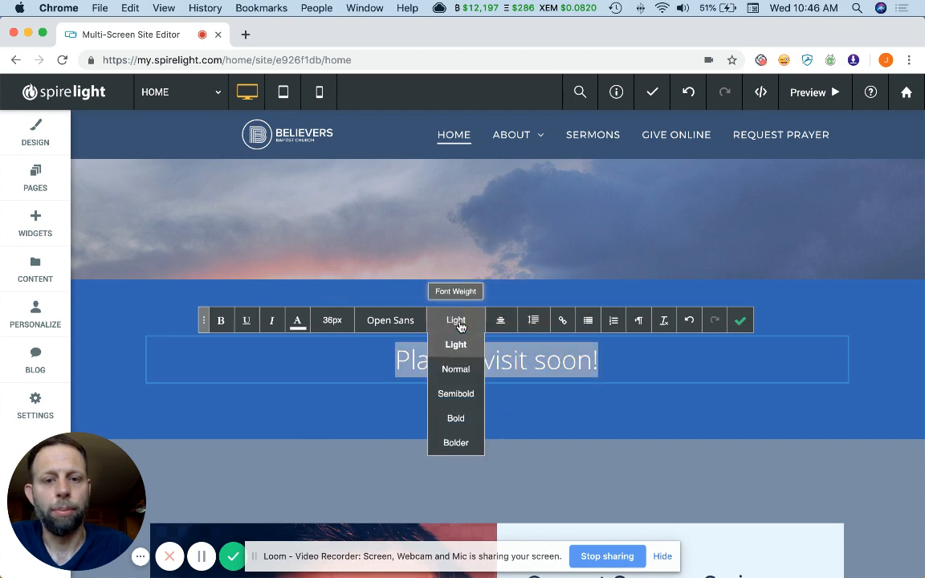
{"action": "left_click", "coordinate": [461, 418]}
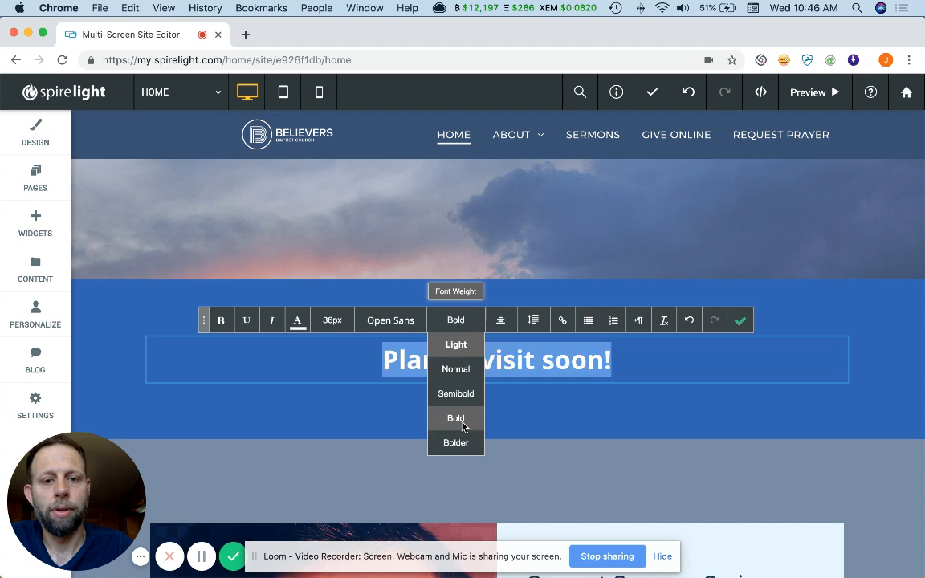
Finish editing the "Plan to visit soon!" text and look over the blue row beneath the hero image
{"action": "left_click", "coordinate": [743, 321]}
{"action": "scroll", "coordinate": [631, 423], "scroll_direction": "down", "scroll_amount": 3}
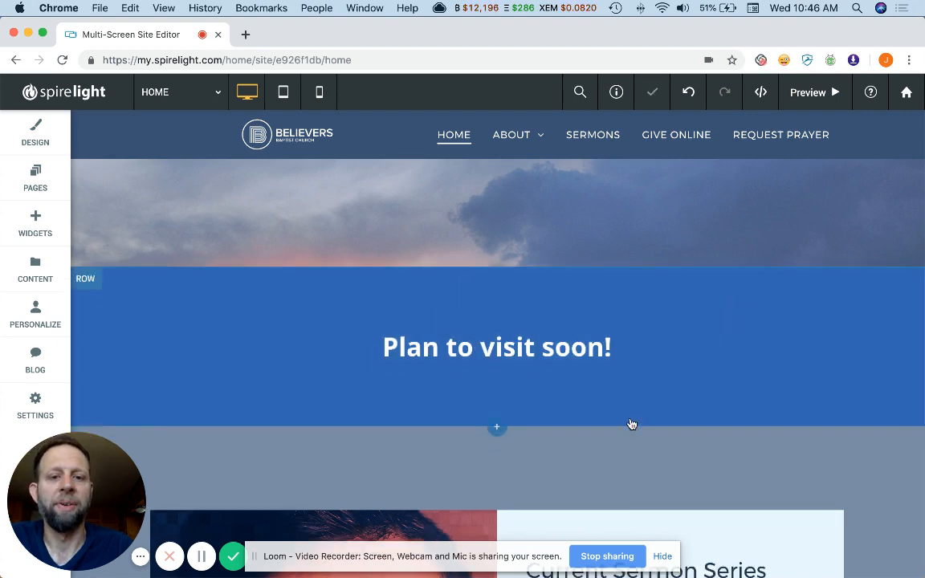
{"action": "scroll", "coordinate": [631, 423], "scroll_direction": "up", "scroll_amount": 4}
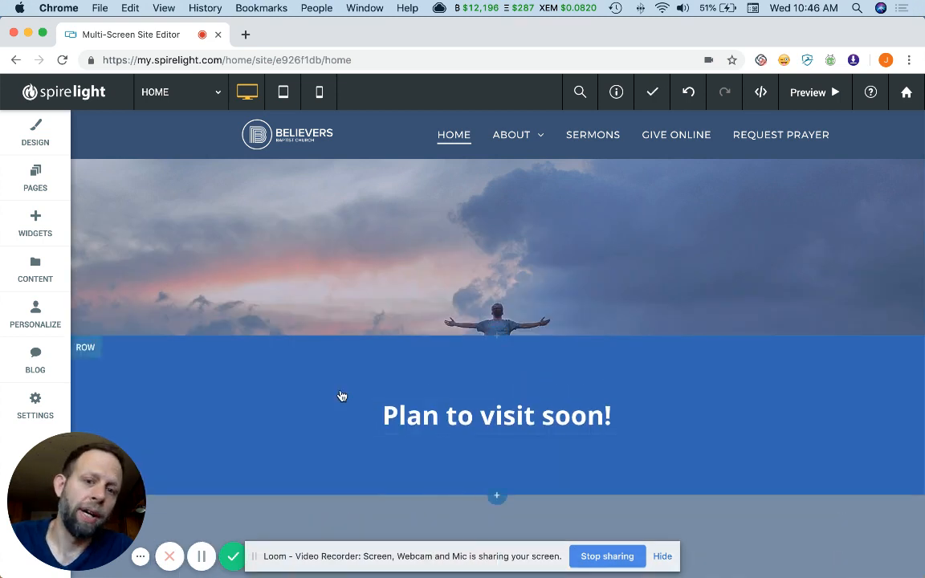
{"action": "scroll", "coordinate": [359, 414], "scroll_direction": "down", "scroll_amount": 1}
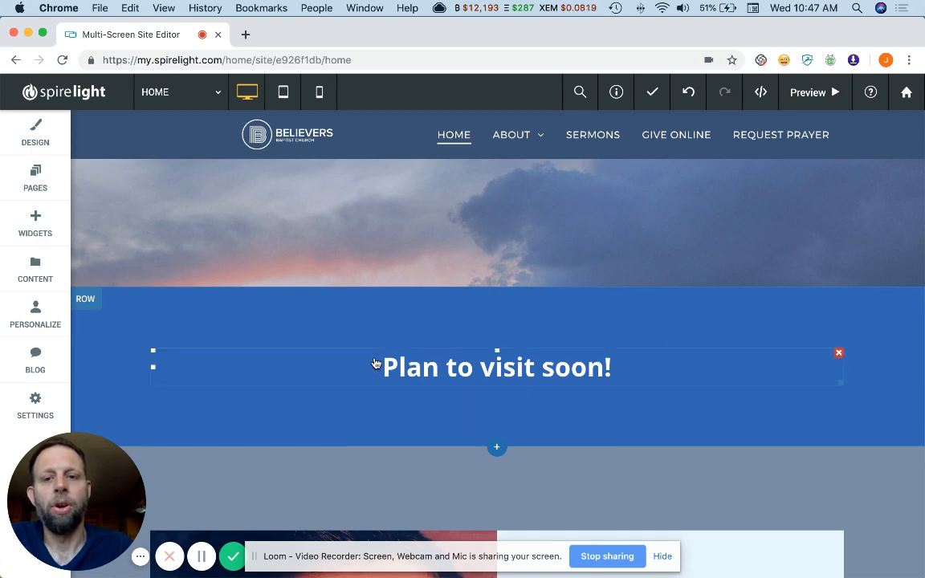
Delete the "Plan to visit soon!" text, then remove the emptied blue row from the home page
{"action": "left_click", "coordinate": [838, 353]}
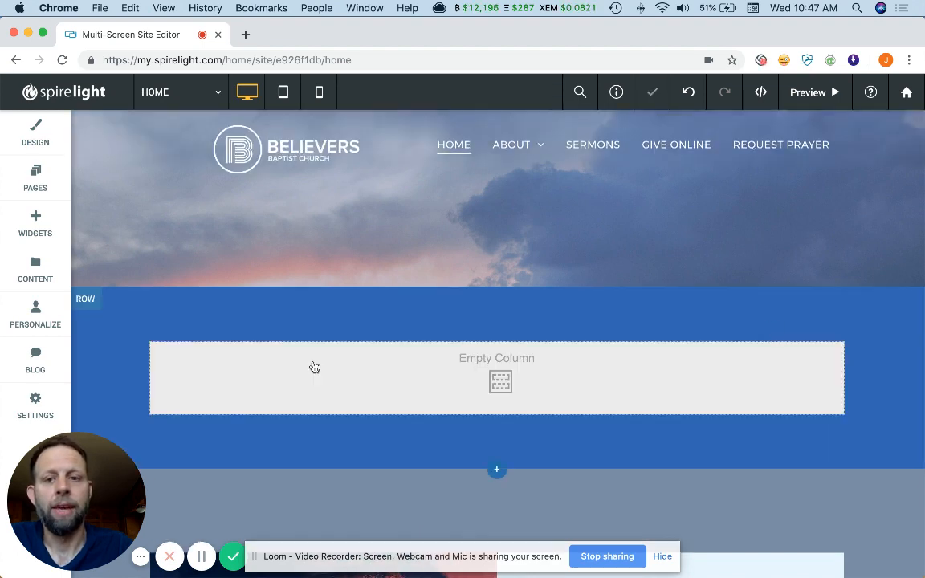
{"action": "left_click", "coordinate": [86, 304]}
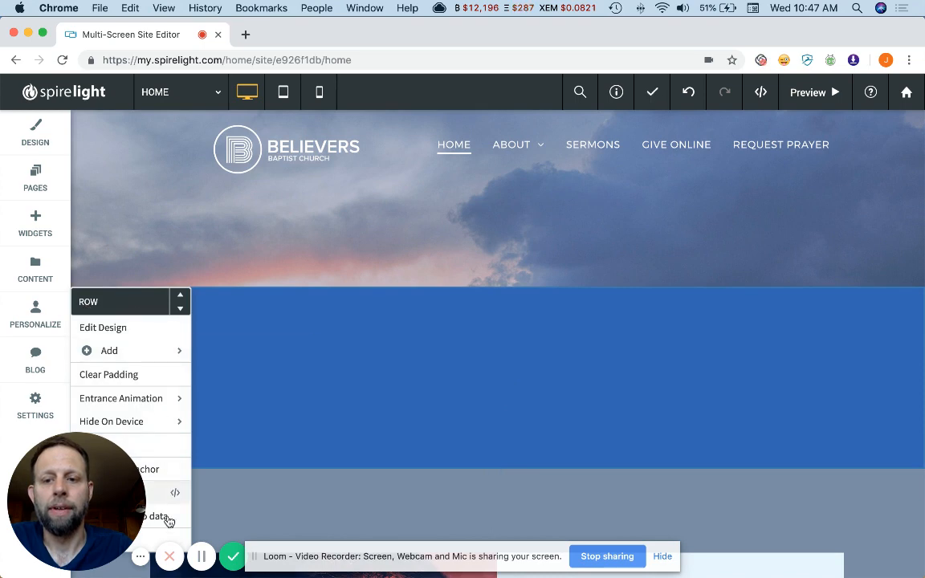
{"action": "left_click", "coordinate": [150, 545]}
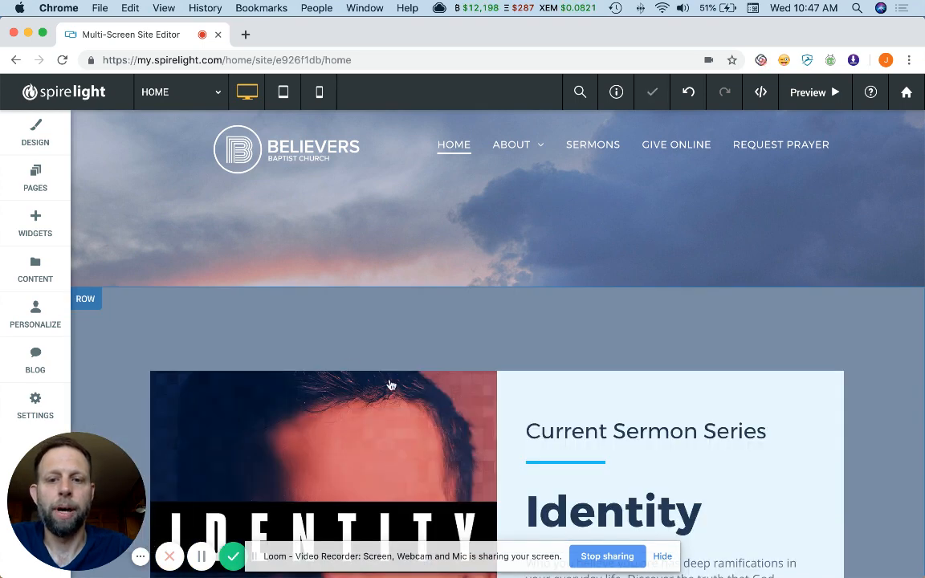
{"action": "scroll", "coordinate": [479, 443], "scroll_direction": "up", "scroll_amount": 10}
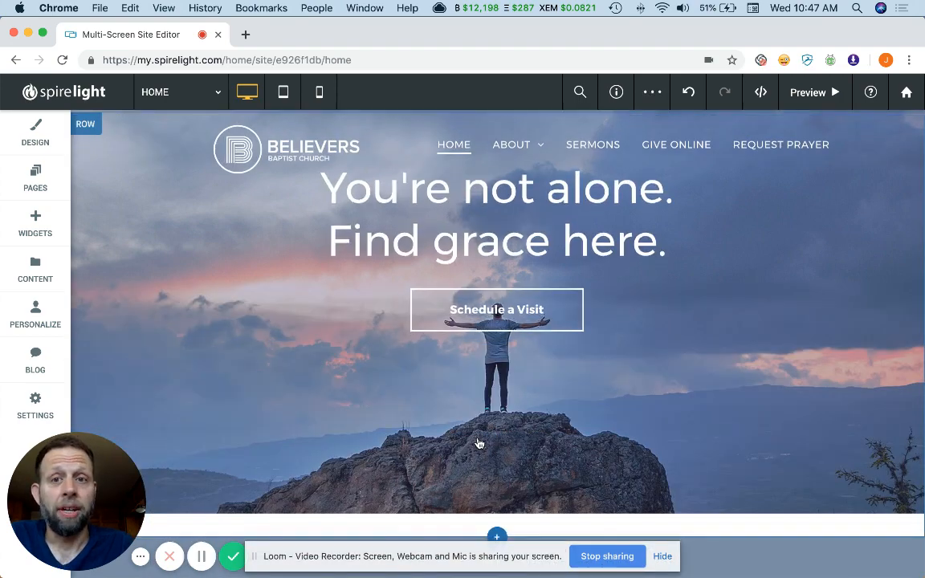
{"action": "scroll", "coordinate": [478, 443], "scroll_direction": "up", "scroll_amount": 2}
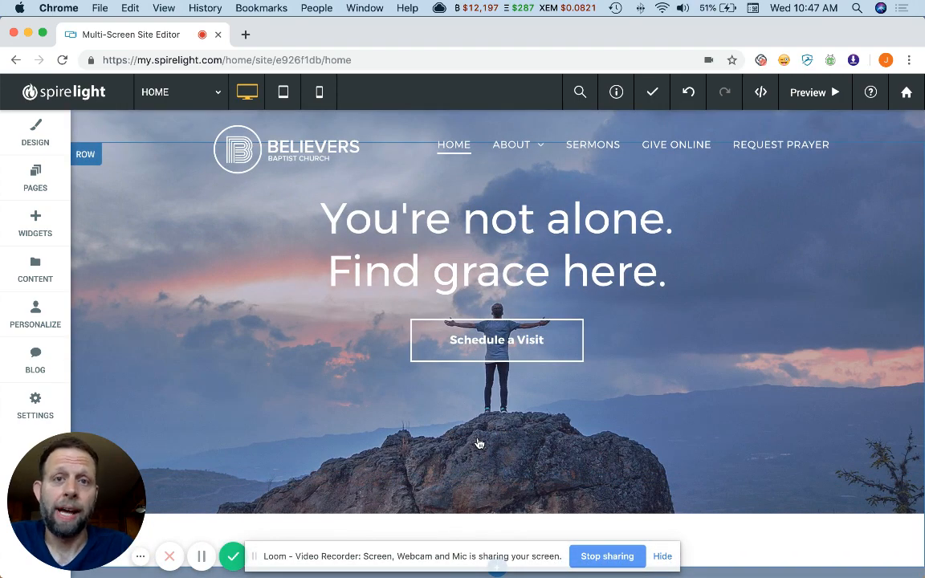
{"action": "scroll", "coordinate": [479, 444], "scroll_direction": "down", "scroll_amount": 2}
{"action": "scroll", "coordinate": [479, 444], "scroll_direction": "down", "scroll_amount": 8}
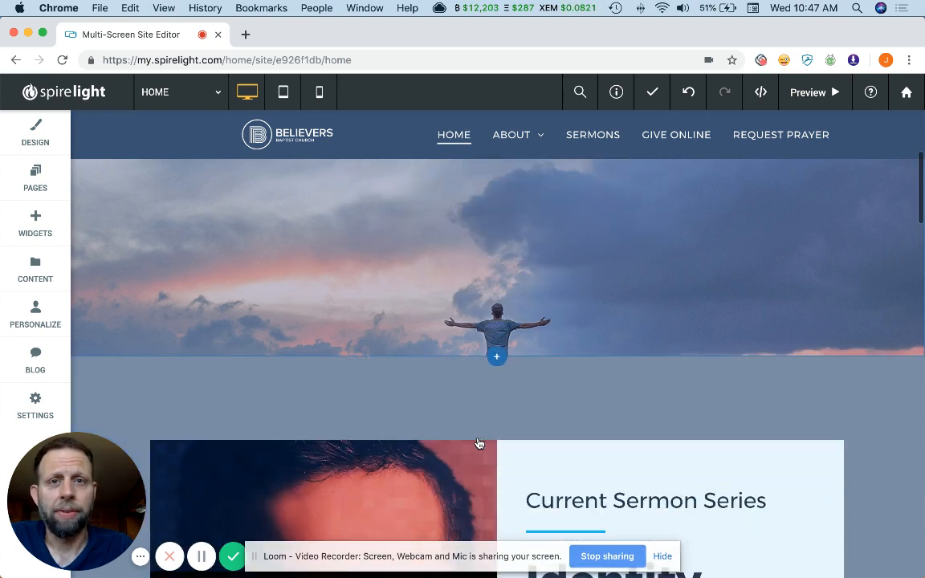